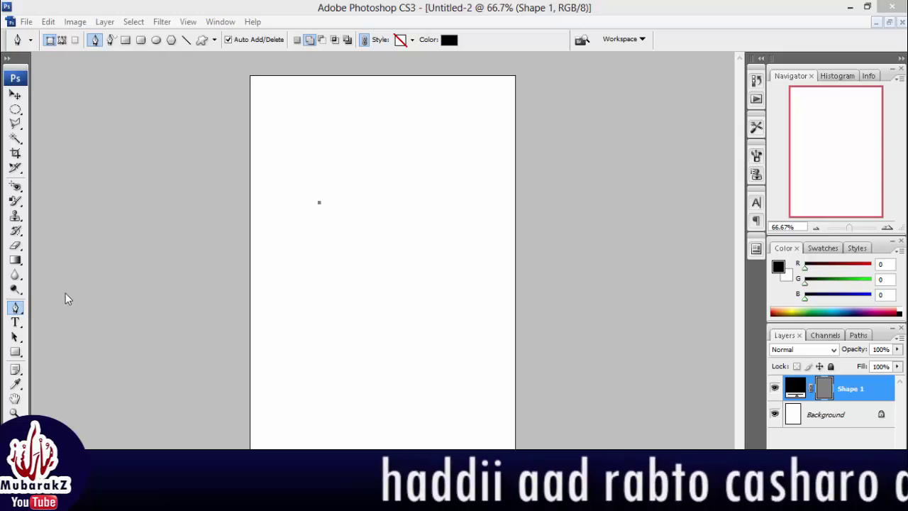
Step: Choose the standard Pen Tool from the pen tools flyout
{"action": "right_click", "coordinate": [14, 311]}
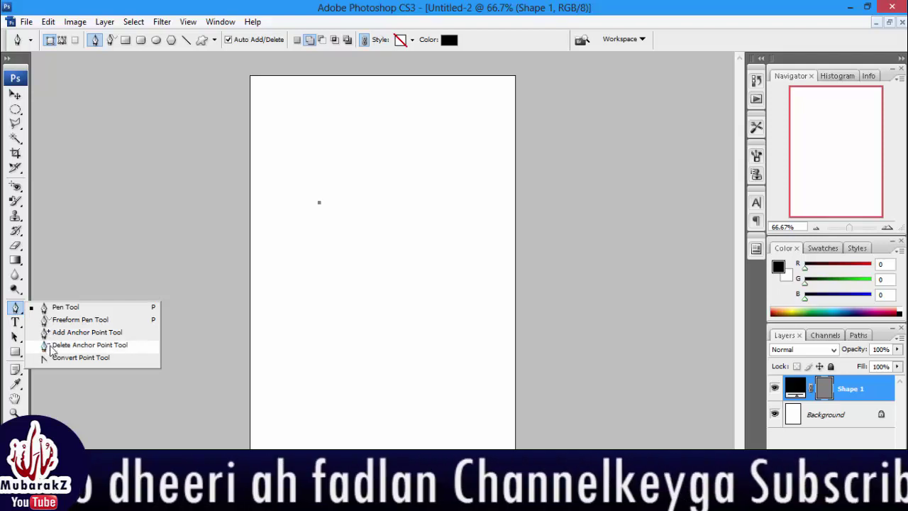
{"action": "left_click", "coordinate": [14, 324]}
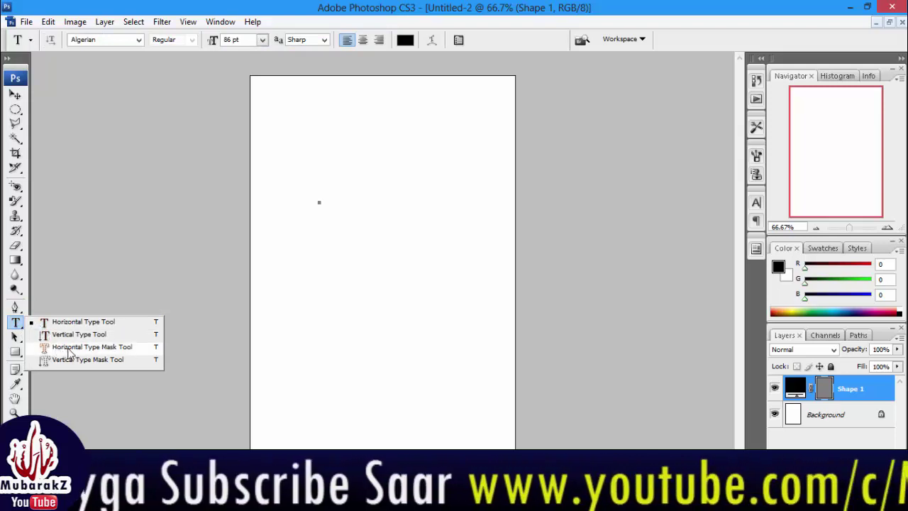
{"action": "left_click", "coordinate": [17, 312]}
{"action": "left_click", "coordinate": [18, 312]}
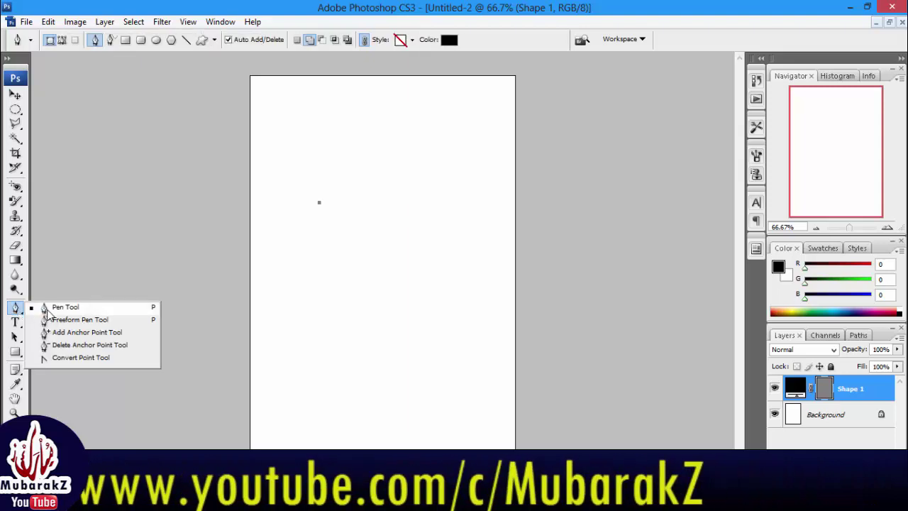
{"action": "left_click", "coordinate": [47, 310]}
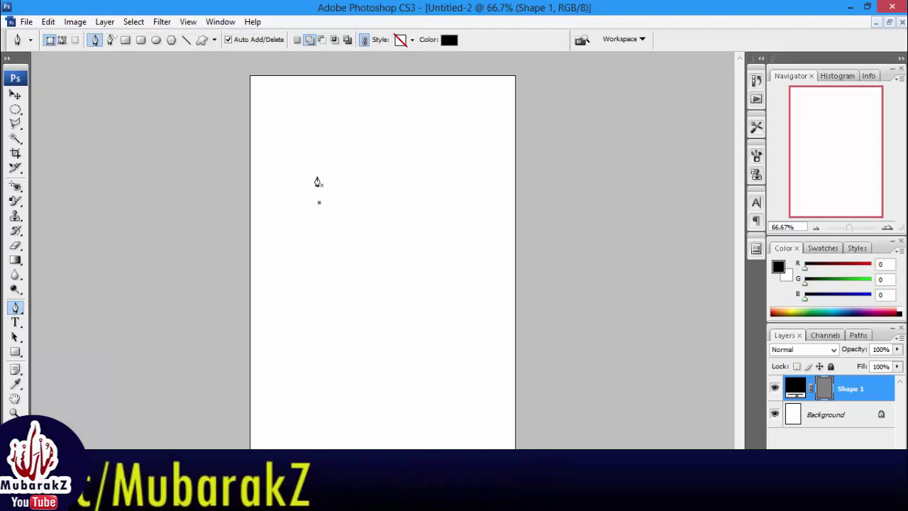
Step: Draw a closed black blade-like shape with a small tail near the top-left as Shape 2
{"action": "mouse_move", "coordinate": [313, 182]}
{"action": "left_mouse_down"}
{"action": "mouse_move", "coordinate": [366, 304]}
{"action": "mouse_move", "coordinate": [317, 254]}
{"action": "left_mouse_up"}
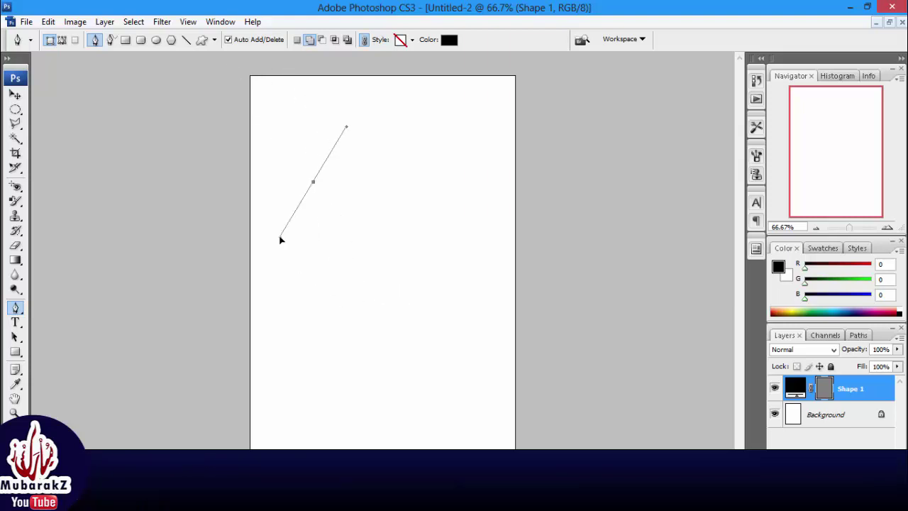
{"action": "left_click", "coordinate": [317, 254]}
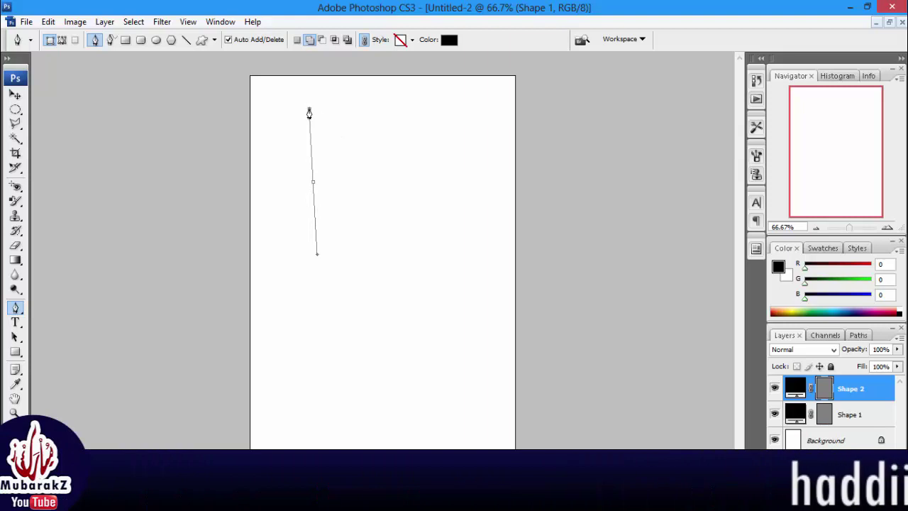
{"action": "left_click_drag", "start_coordinate": [309, 111], "coordinate": [420, 217]}
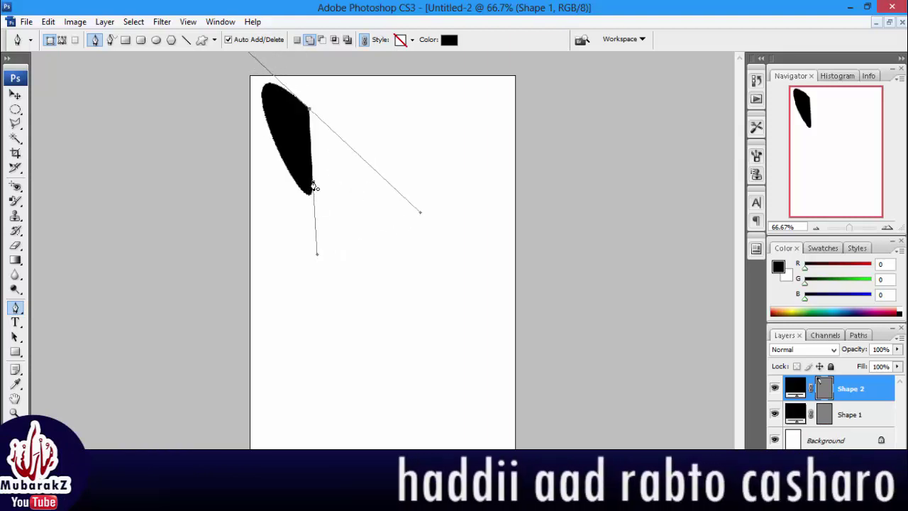
{"action": "left_click_drag", "start_coordinate": [314, 186], "coordinate": [380, 225]}
{"action": "key", "text": "Return"}
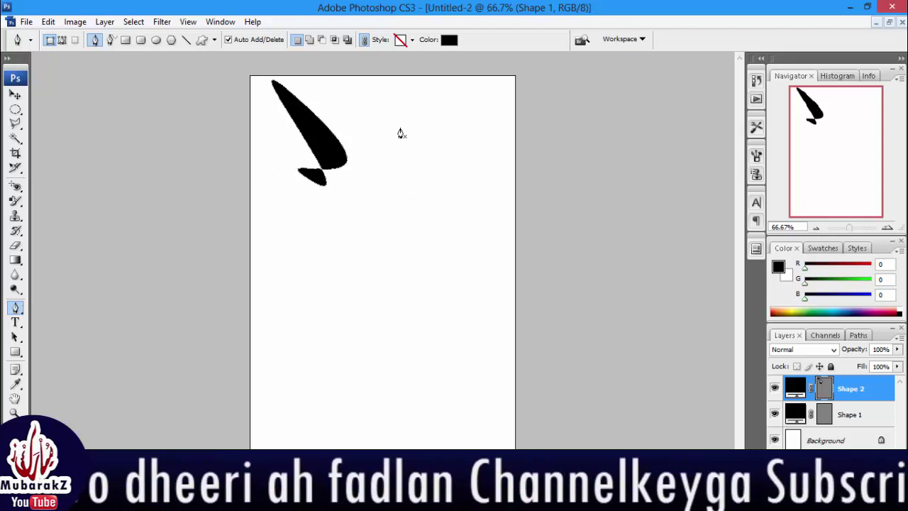
{"action": "left_click", "coordinate": [23, 310]}
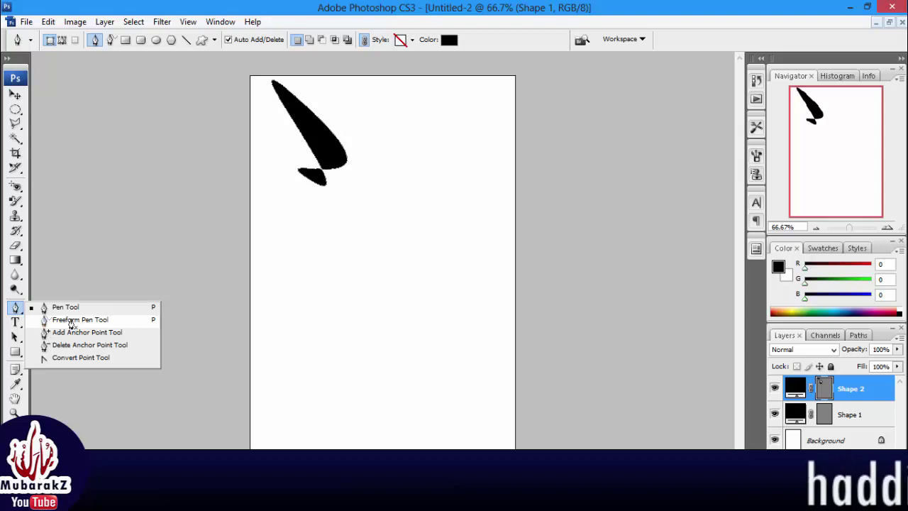
Step: Draw a large black rounded blob freehand below the pointed shape with the Freeform Pen Tool
{"action": "left_click", "coordinate": [71, 320]}
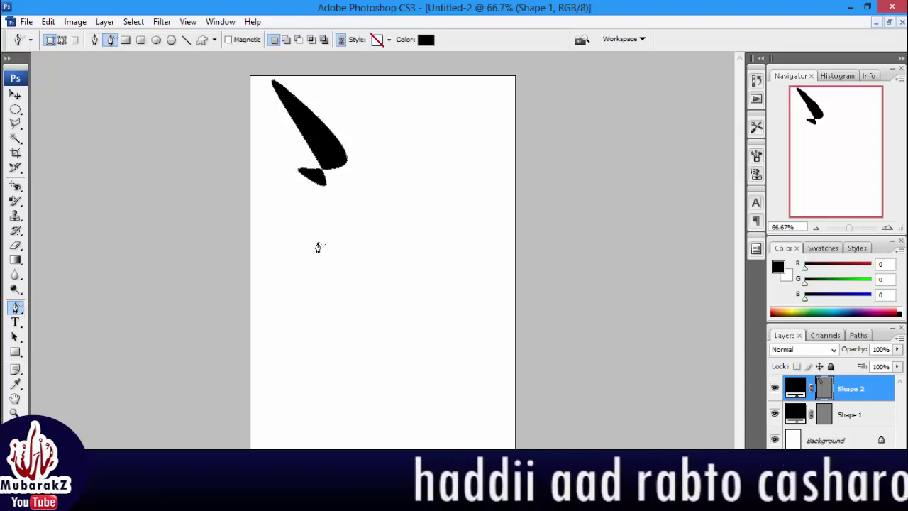
{"action": "mouse_move", "coordinate": [319, 241]}
{"action": "left_mouse_down"}
{"action": "mouse_move", "coordinate": [297, 255]}
{"action": "mouse_move", "coordinate": [315, 246]}
{"action": "left_mouse_up"}
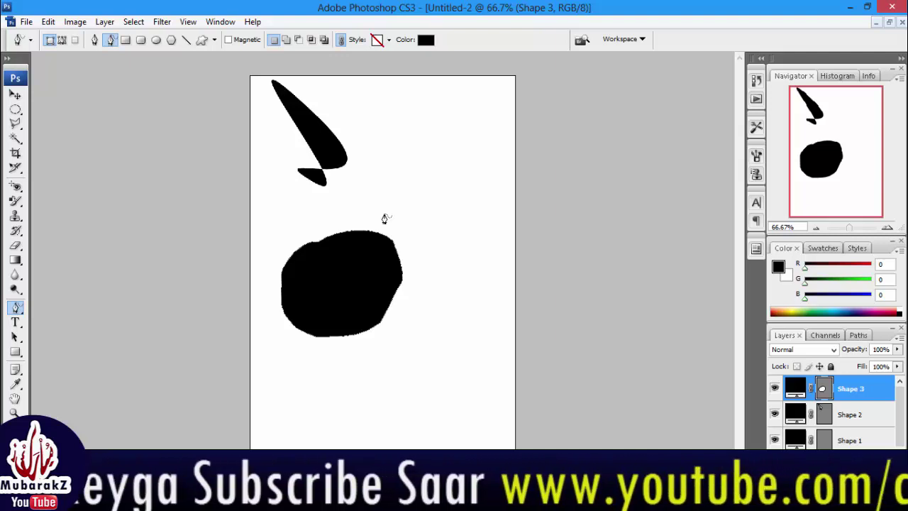
Step: With the Add Anchor Point Tool, make Shape 2 active and add an anchor on its path
{"action": "right_click", "coordinate": [17, 310]}
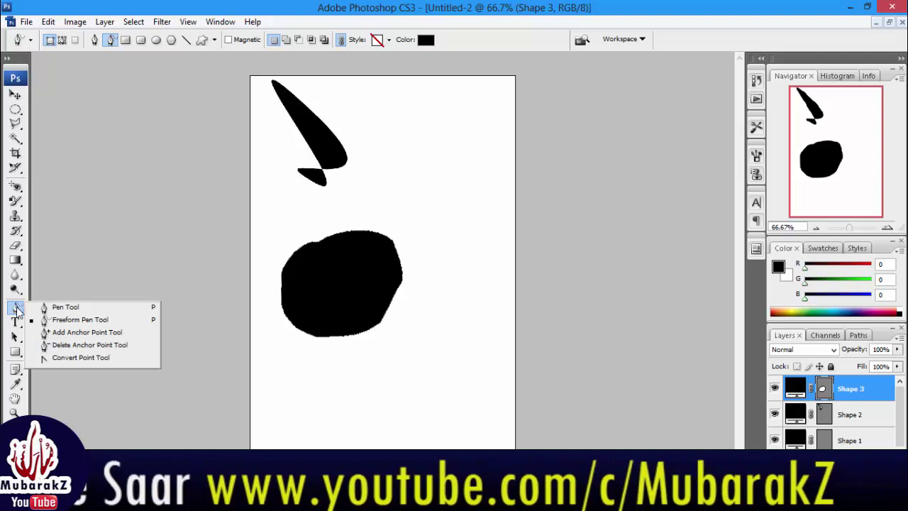
{"action": "left_click", "coordinate": [59, 333]}
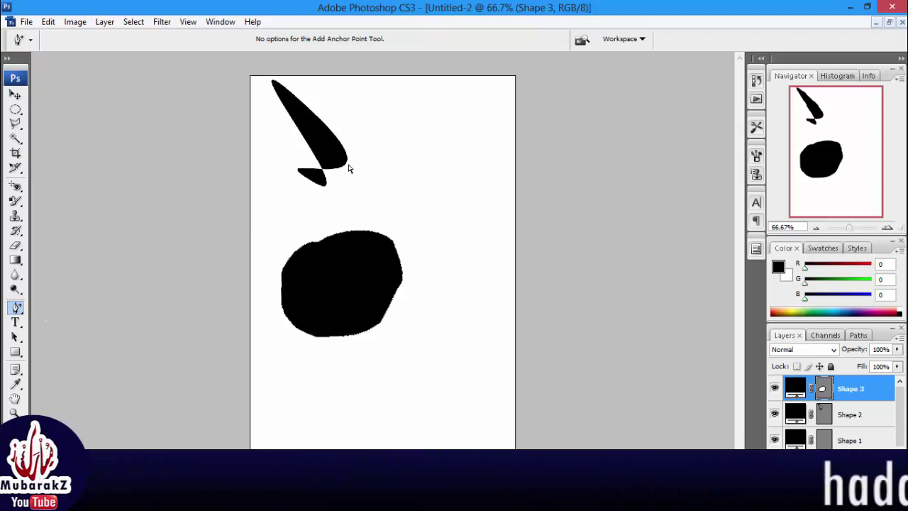
{"action": "key", "text": "alt+bracketleft"}
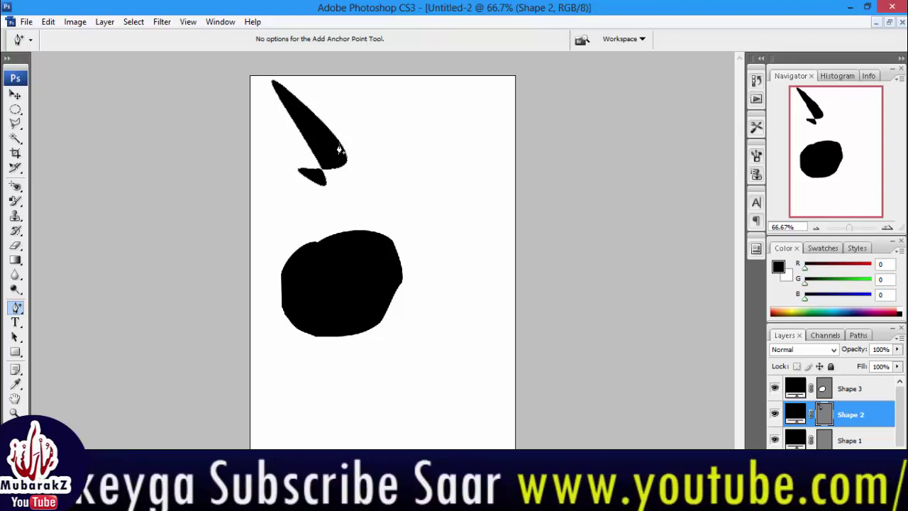
{"action": "left_click", "coordinate": [339, 149]}
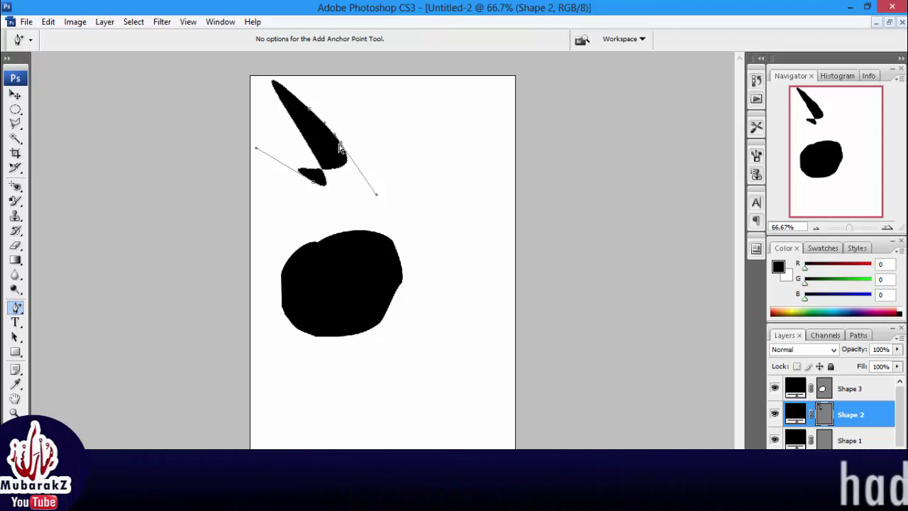
Step: Drag new anchors on Shape 2 into a wide hooked left lobe and a rounded right lobe
{"action": "mouse_move", "coordinate": [338, 141]}
{"action": "left_mouse_down"}
{"action": "mouse_move", "coordinate": [352, 168]}
{"action": "mouse_move", "coordinate": [284, 148]}
{"action": "left_mouse_up"}
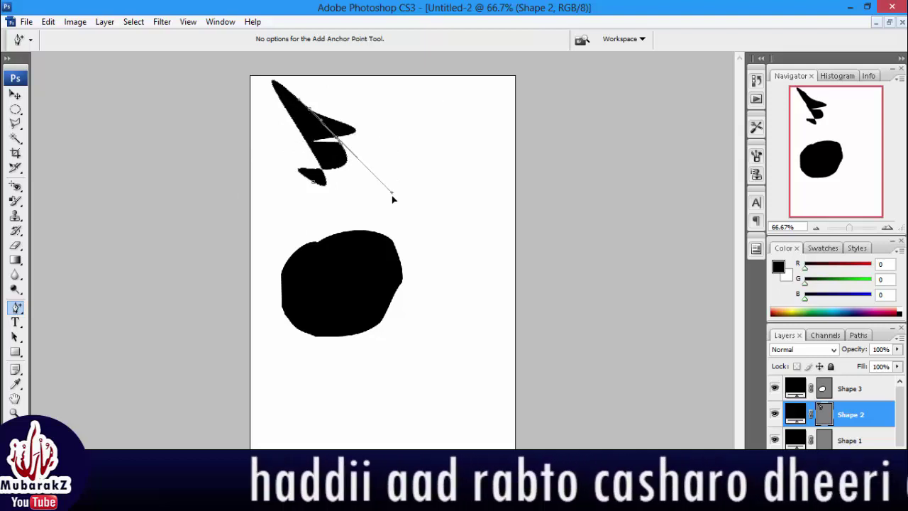
{"action": "left_click_drag", "start_coordinate": [389, 134], "coordinate": [390, 244]}
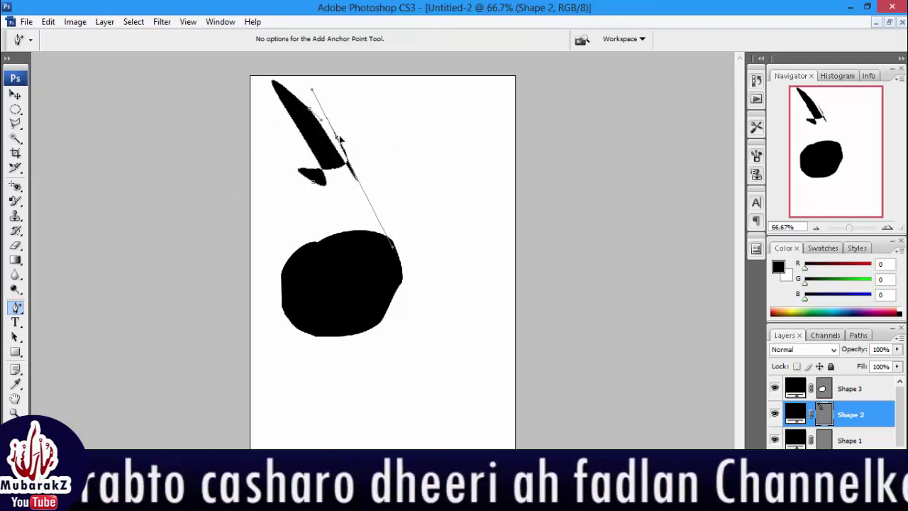
{"action": "left_click_drag", "start_coordinate": [341, 140], "coordinate": [415, 130]}
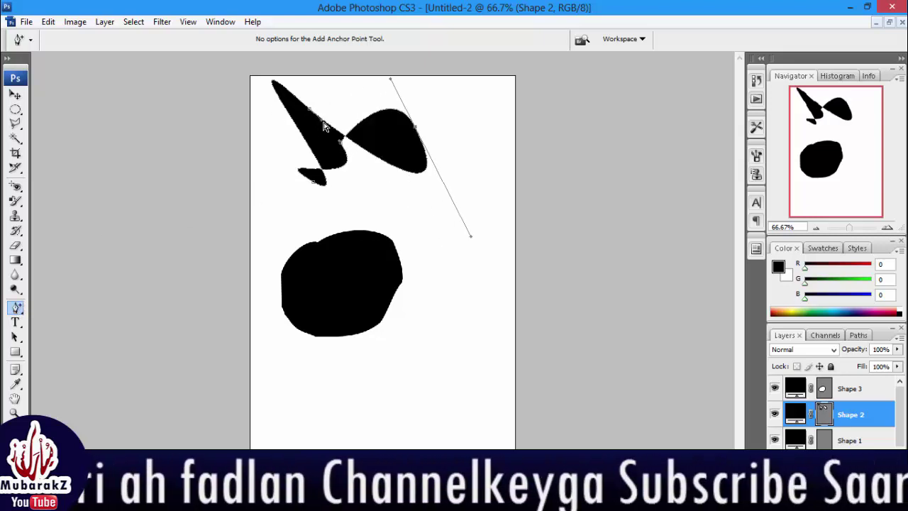
{"action": "left_click_drag", "start_coordinate": [324, 125], "coordinate": [339, 96]}
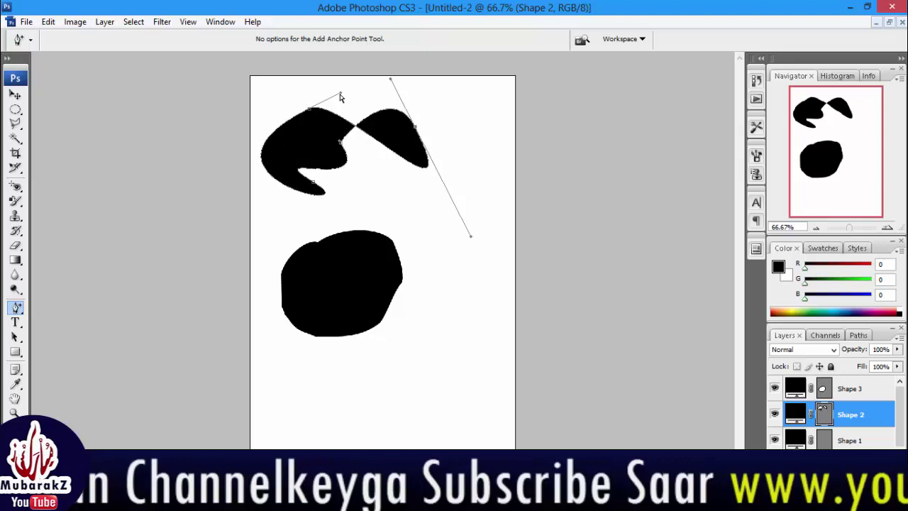
{"action": "left_click", "coordinate": [299, 121]}
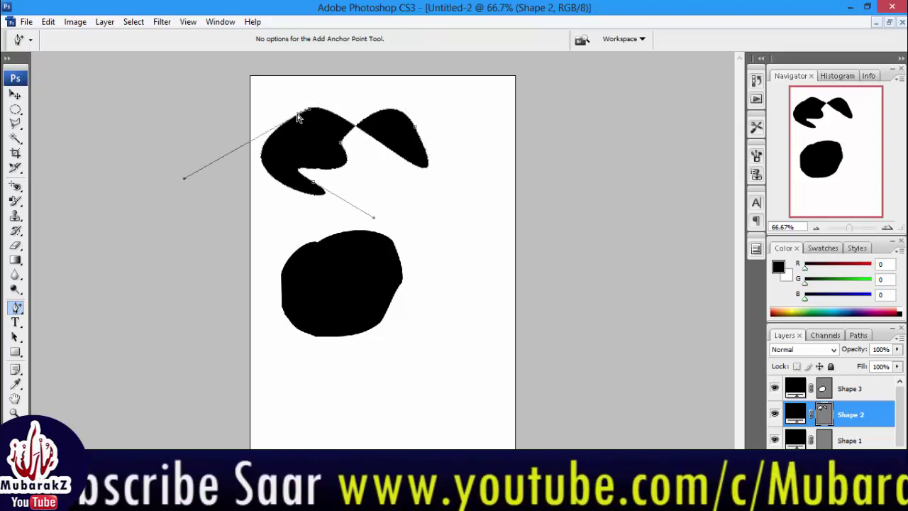
{"action": "left_click_drag", "start_coordinate": [299, 119], "coordinate": [278, 97]}
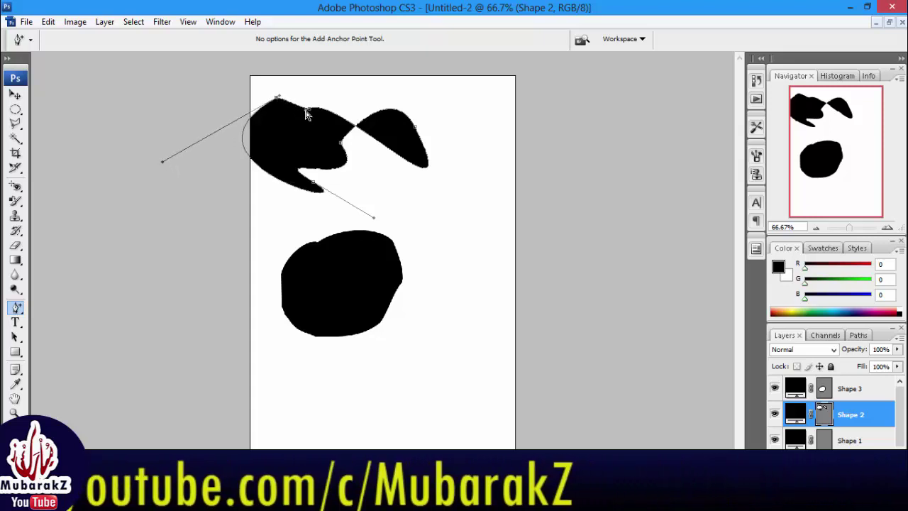
{"action": "left_click_drag", "start_coordinate": [306, 112], "coordinate": [338, 84]}
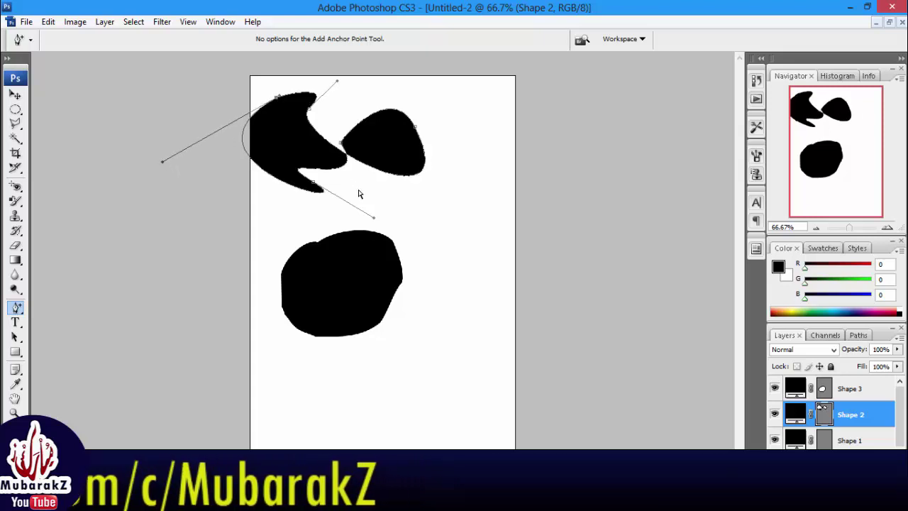
{"action": "left_click", "coordinate": [18, 308]}
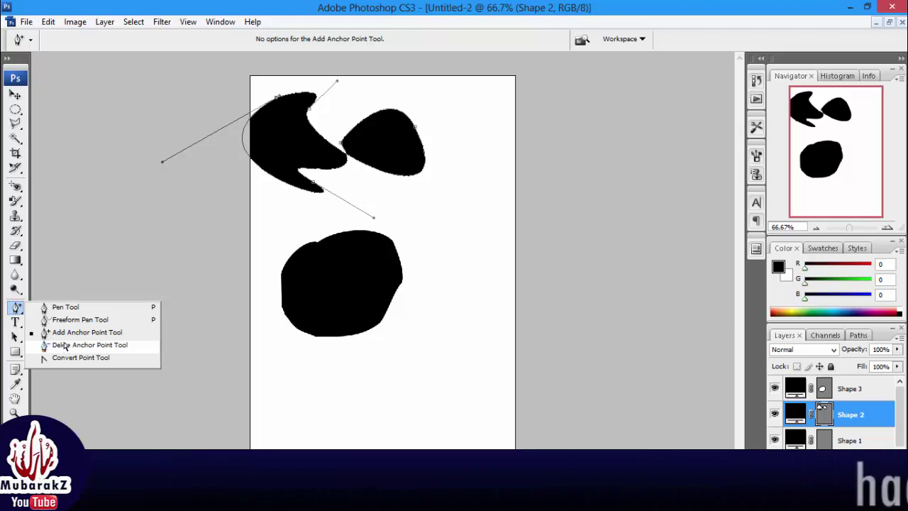
Step: Delete four anchors from the upper shape with the Delete Anchor Point Tool, leaving a bare path
{"action": "left_click", "coordinate": [61, 345]}
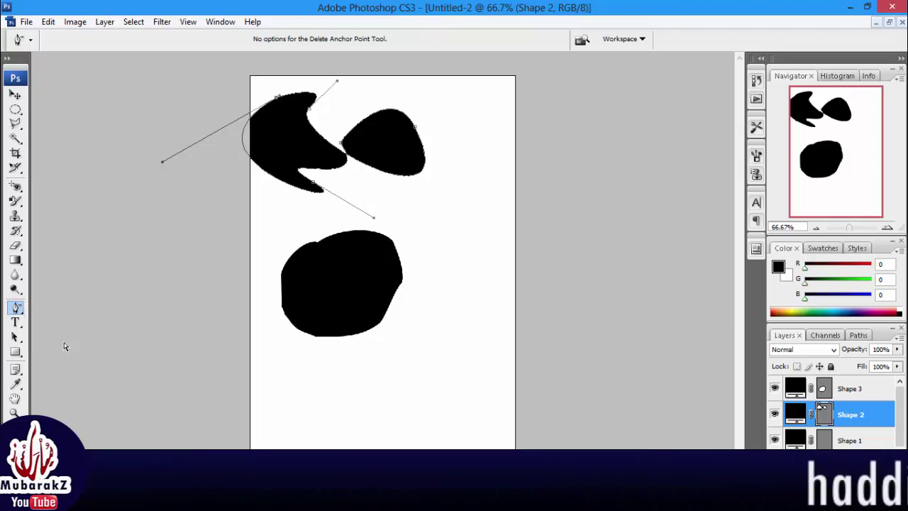
{"action": "left_click", "coordinate": [415, 130]}
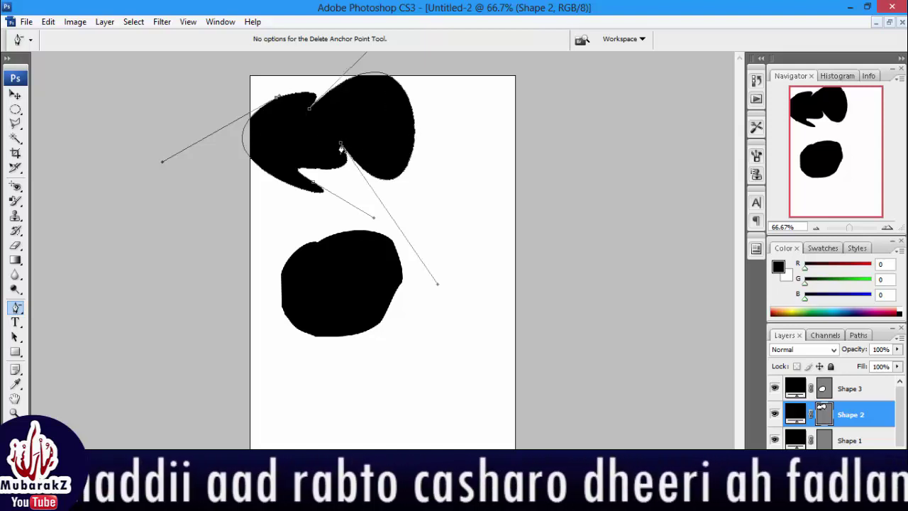
{"action": "left_click", "coordinate": [340, 145]}
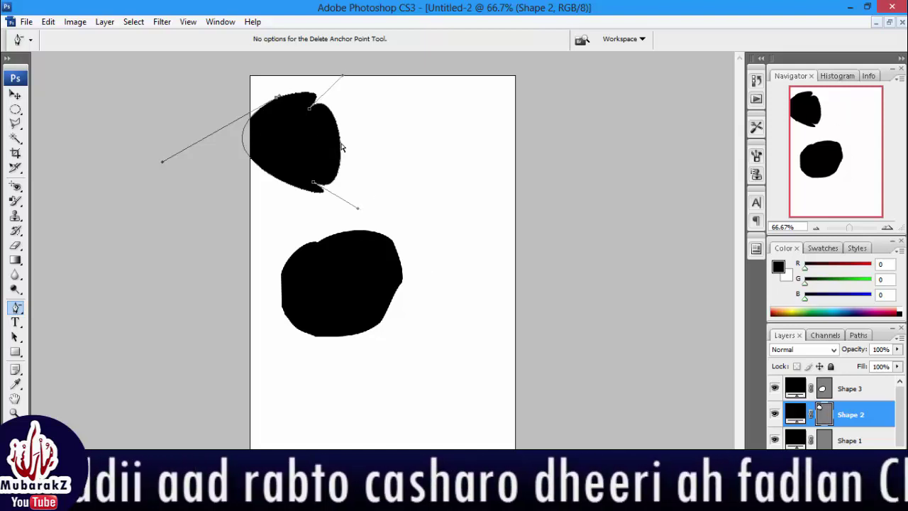
{"action": "left_click", "coordinate": [310, 109]}
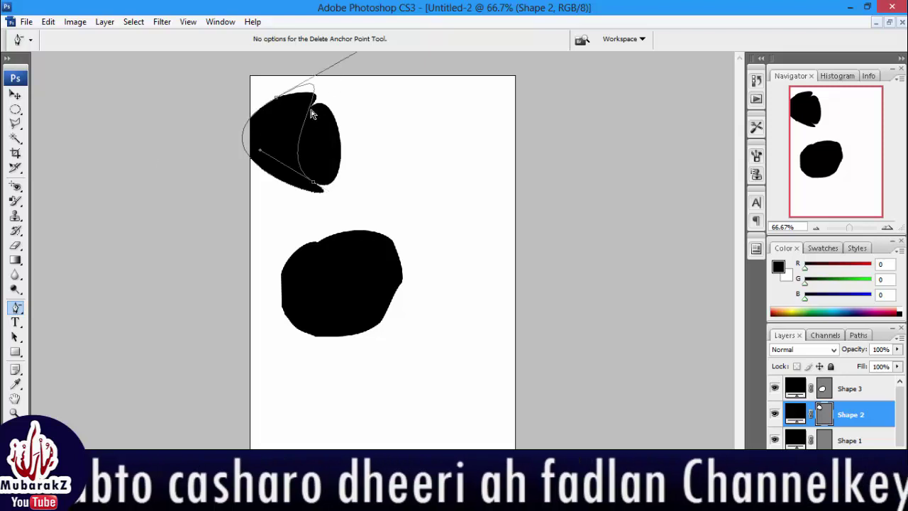
{"action": "left_click", "coordinate": [276, 99]}
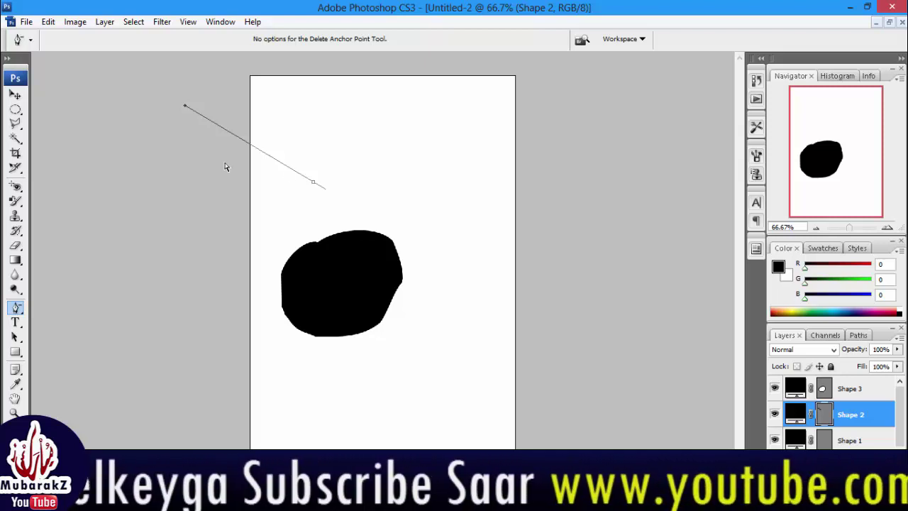
{"action": "left_click", "coordinate": [17, 310]}
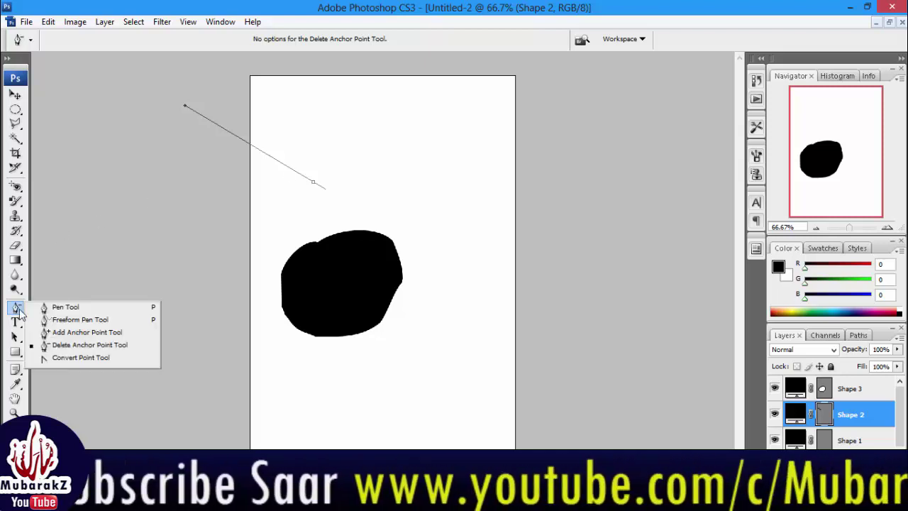
Step: With the Convert Point Tool, make the remaining anchor a corner and drag out its direction handles
{"action": "left_click", "coordinate": [83, 358]}
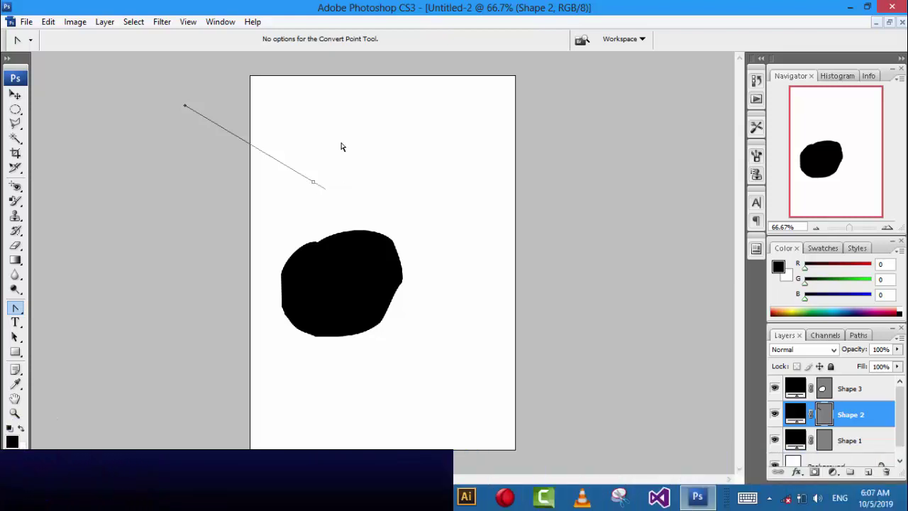
{"action": "left_click_drag", "start_coordinate": [340, 136], "coordinate": [418, 199]}
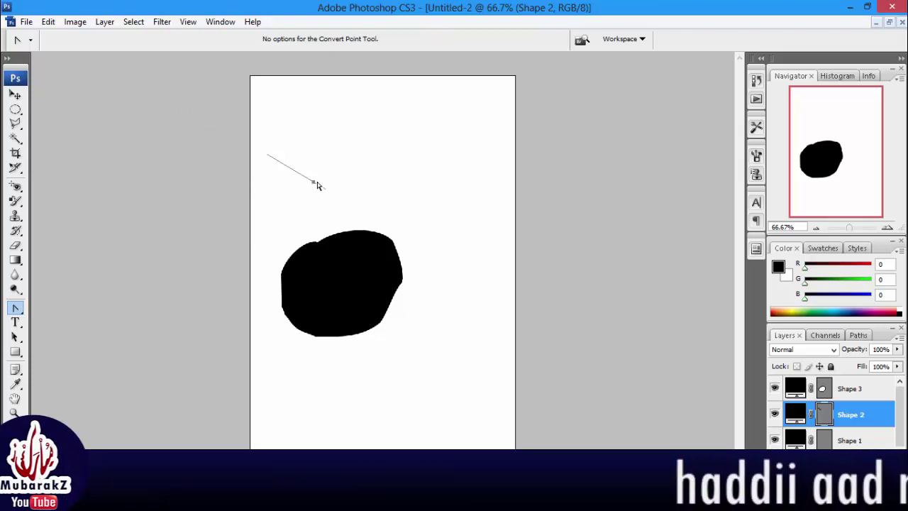
{"action": "mouse_move", "coordinate": [370, 137]}
{"action": "left_mouse_down"}
{"action": "mouse_move", "coordinate": [311, 105]}
{"action": "mouse_move", "coordinate": [425, 136]}
{"action": "mouse_move", "coordinate": [280, 209]}
{"action": "mouse_move", "coordinate": [270, 245]}
{"action": "left_mouse_up"}
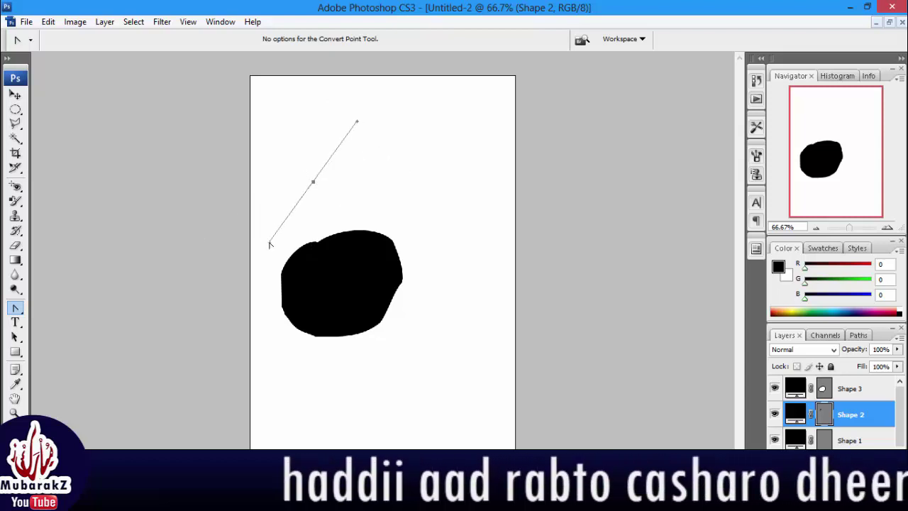
{"action": "left_click", "coordinate": [313, 183]}
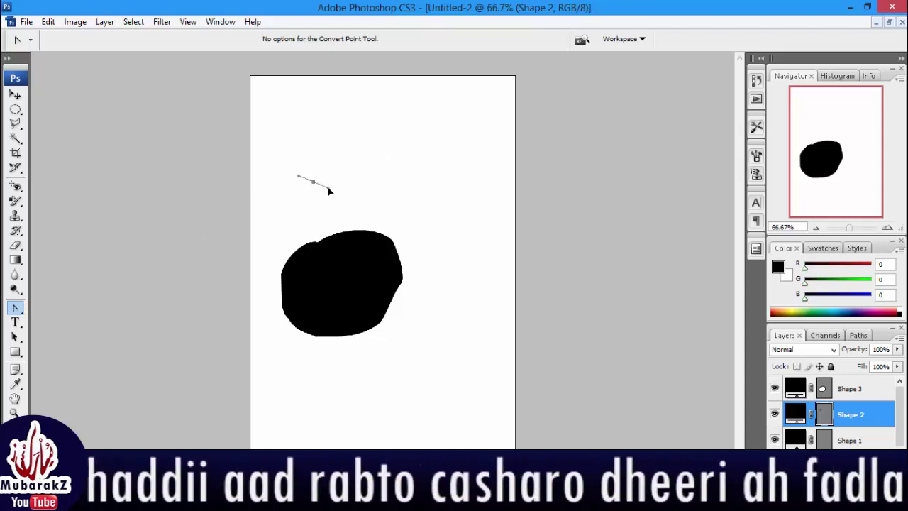
{"action": "mouse_move", "coordinate": [329, 190]}
{"action": "left_mouse_down"}
{"action": "mouse_move", "coordinate": [311, 231]}
{"action": "mouse_move", "coordinate": [361, 194]}
{"action": "mouse_move", "coordinate": [344, 205]}
{"action": "mouse_move", "coordinate": [442, 158]}
{"action": "mouse_move", "coordinate": [493, 190]}
{"action": "left_mouse_up"}
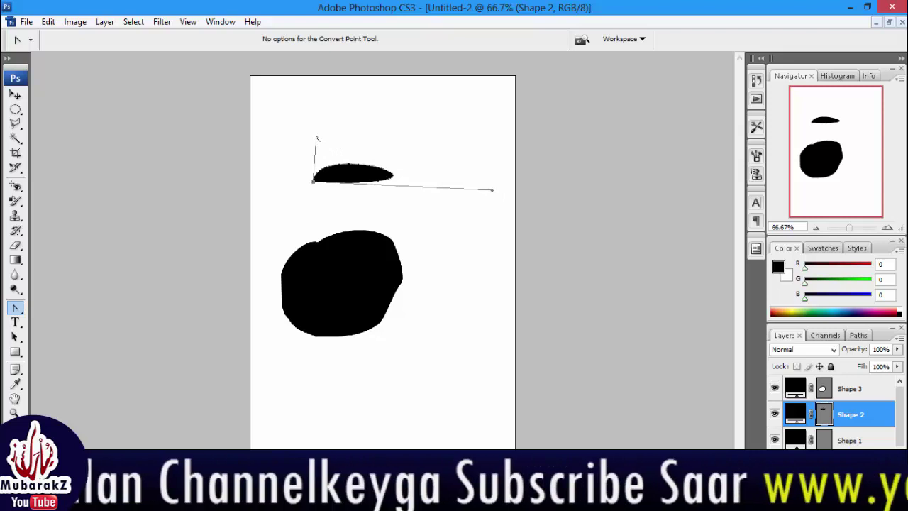
{"action": "left_click_drag", "start_coordinate": [317, 139], "coordinate": [313, 81]}
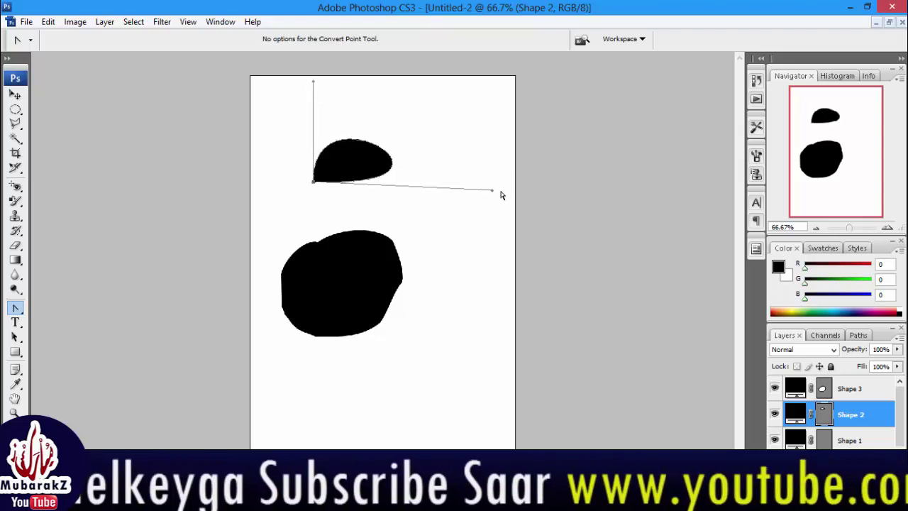
{"action": "mouse_move", "coordinate": [492, 191]}
{"action": "left_mouse_down"}
{"action": "mouse_move", "coordinate": [348, 284]}
{"action": "mouse_move", "coordinate": [231, 124]}
{"action": "mouse_move", "coordinate": [284, 52]}
{"action": "left_mouse_up"}
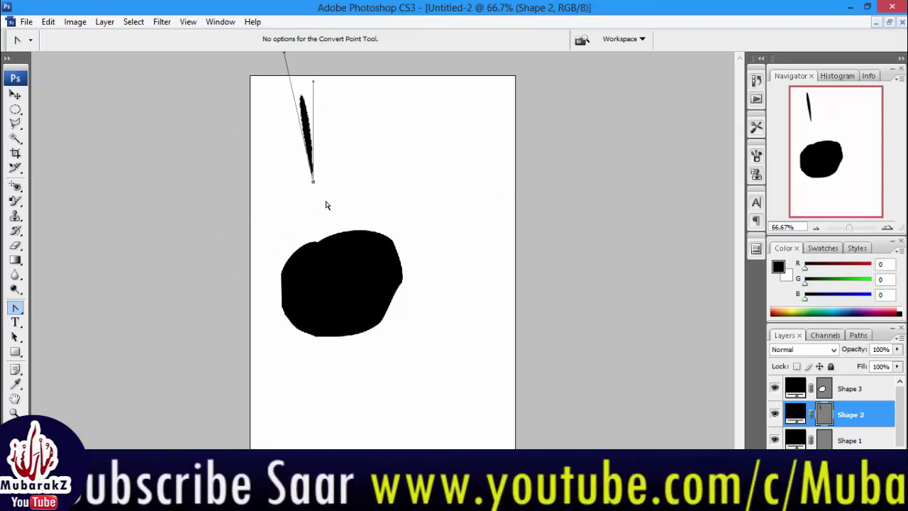
Step: Rework the anchor's handles into a short diagonal pair angled toward the black blob
{"action": "mouse_move", "coordinate": [314, 183]}
{"action": "left_mouse_down"}
{"action": "mouse_move", "coordinate": [434, 206]}
{"action": "mouse_move", "coordinate": [479, 230]}
{"action": "left_mouse_up"}
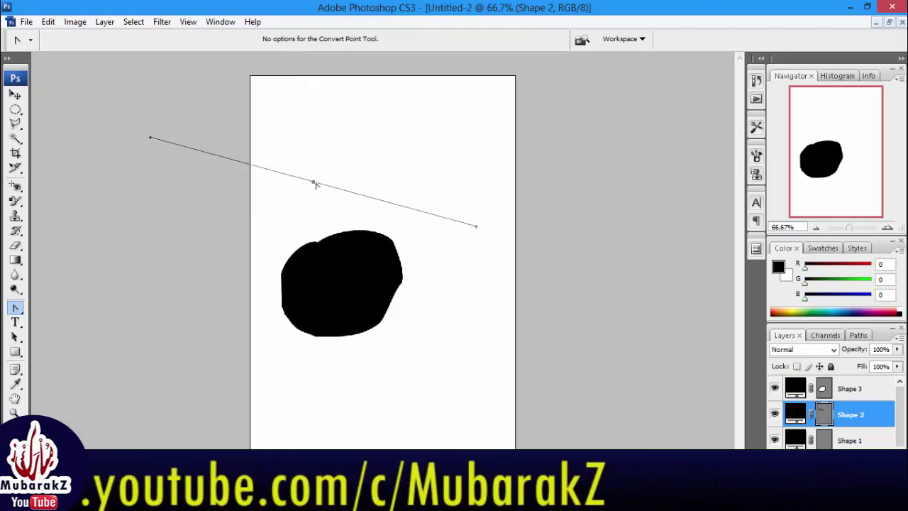
{"action": "left_click_drag", "start_coordinate": [316, 184], "coordinate": [461, 121]}
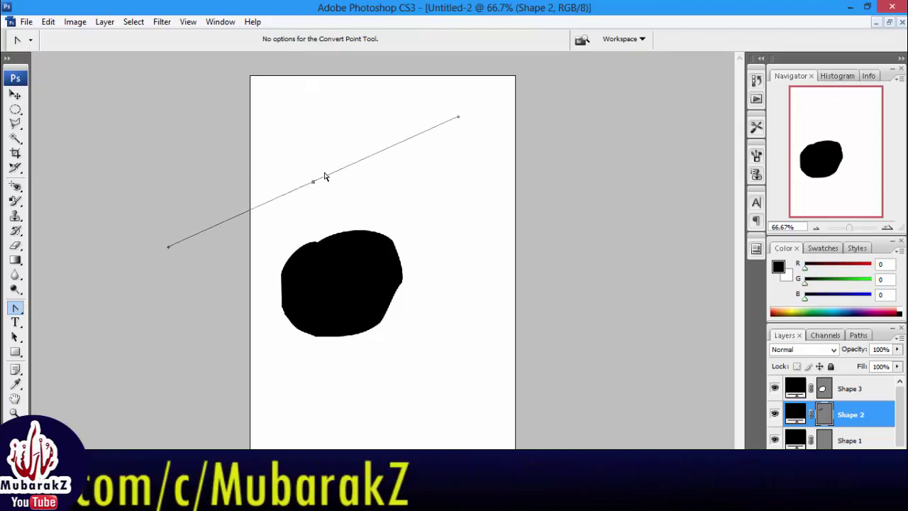
{"action": "mouse_move", "coordinate": [314, 183]}
{"action": "left_mouse_down"}
{"action": "mouse_move", "coordinate": [324, 219]}
{"action": "mouse_move", "coordinate": [347, 245]}
{"action": "left_mouse_up"}
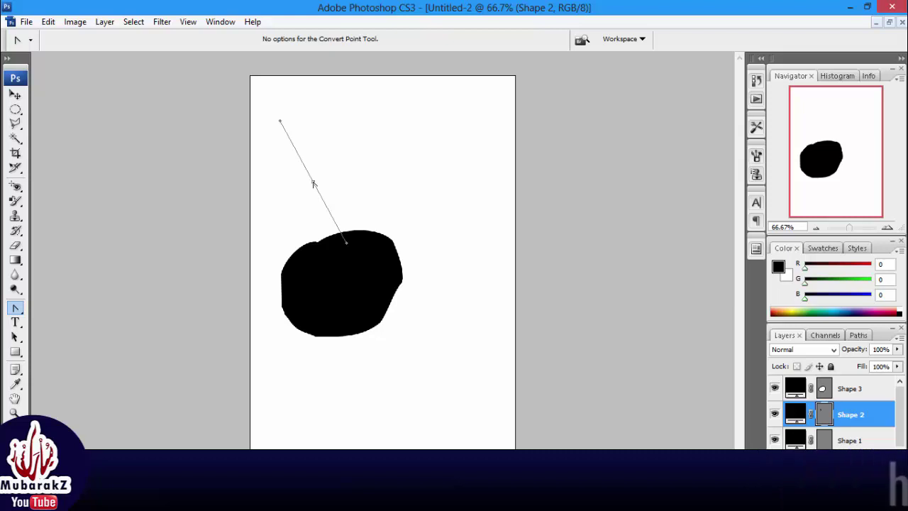
{"action": "mouse_move", "coordinate": [313, 184]}
{"action": "left_mouse_down"}
{"action": "mouse_move", "coordinate": [325, 181]}
{"action": "mouse_move", "coordinate": [323, 206]}
{"action": "left_mouse_up"}
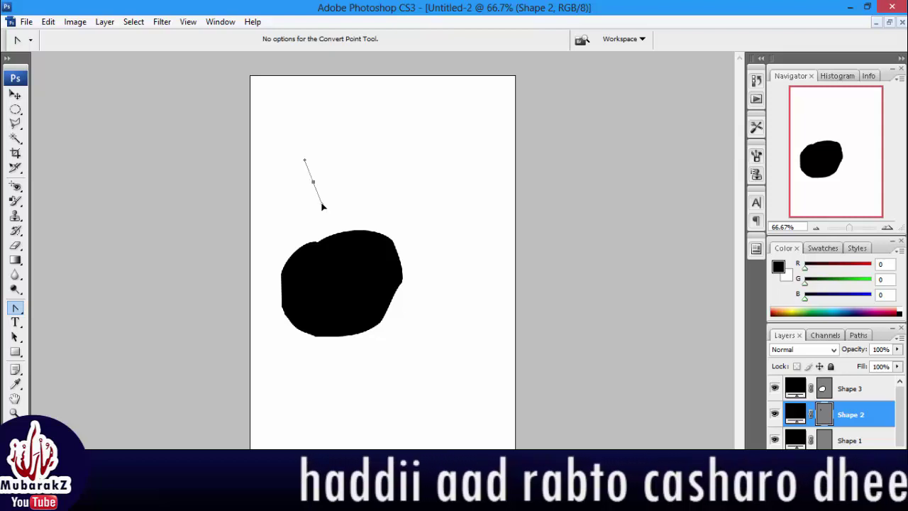
{"action": "left_click_drag", "start_coordinate": [323, 207], "coordinate": [351, 271]}
{"action": "left_click", "coordinate": [314, 184]}
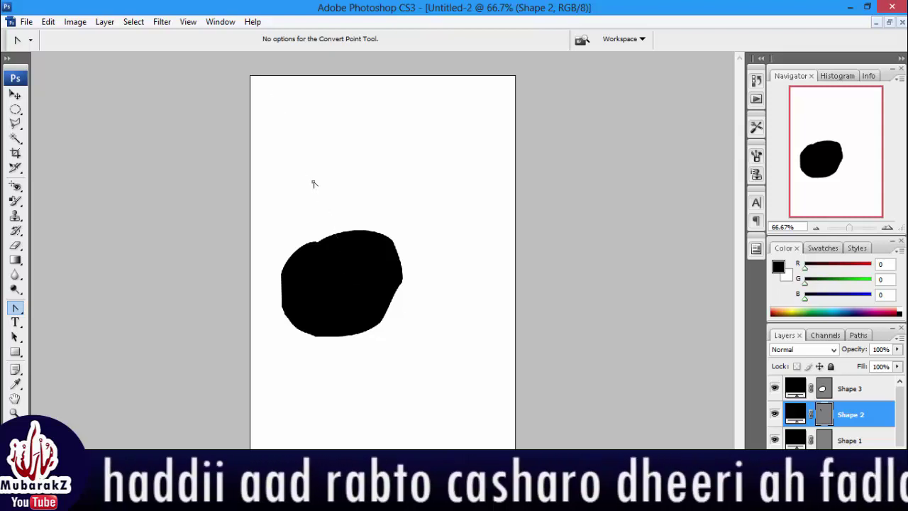
{"action": "mouse_move", "coordinate": [324, 185]}
{"action": "left_mouse_down"}
{"action": "mouse_move", "coordinate": [326, 230]}
{"action": "mouse_move", "coordinate": [379, 200]}
{"action": "mouse_move", "coordinate": [334, 243]}
{"action": "mouse_move", "coordinate": [331, 231]}
{"action": "mouse_move", "coordinate": [276, 226]}
{"action": "left_mouse_up"}
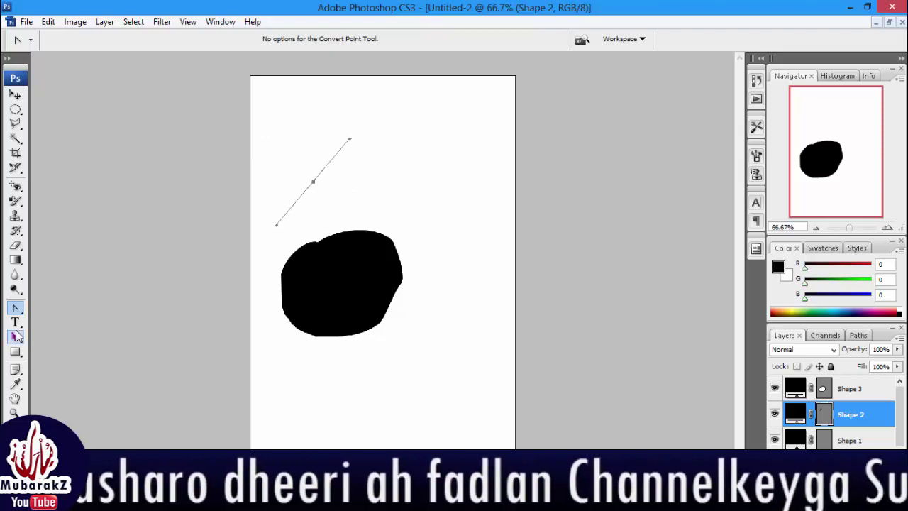
{"action": "left_click_drag", "start_coordinate": [16, 324], "coordinate": [56, 327]}
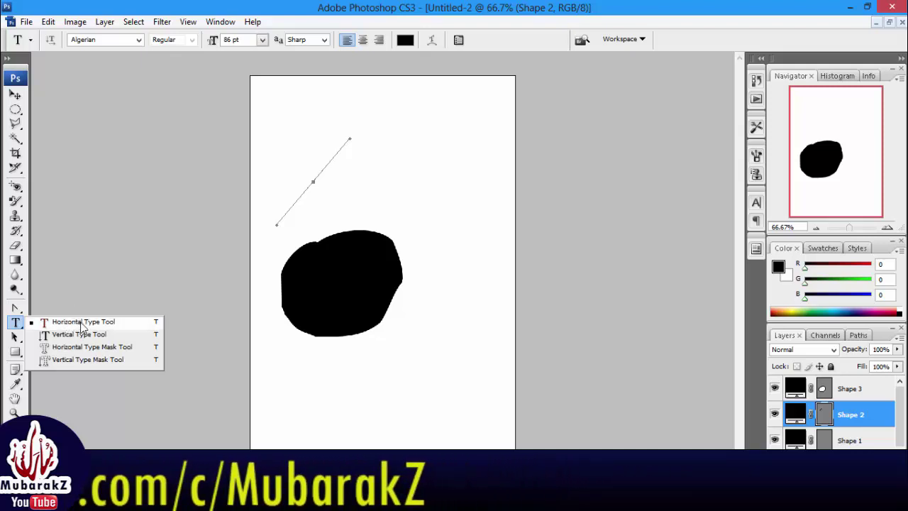
Step: Type 'TYPE TOOL' in 86 pt Algerian across the page top and highlight it
{"action": "left_click", "coordinate": [83, 323]}
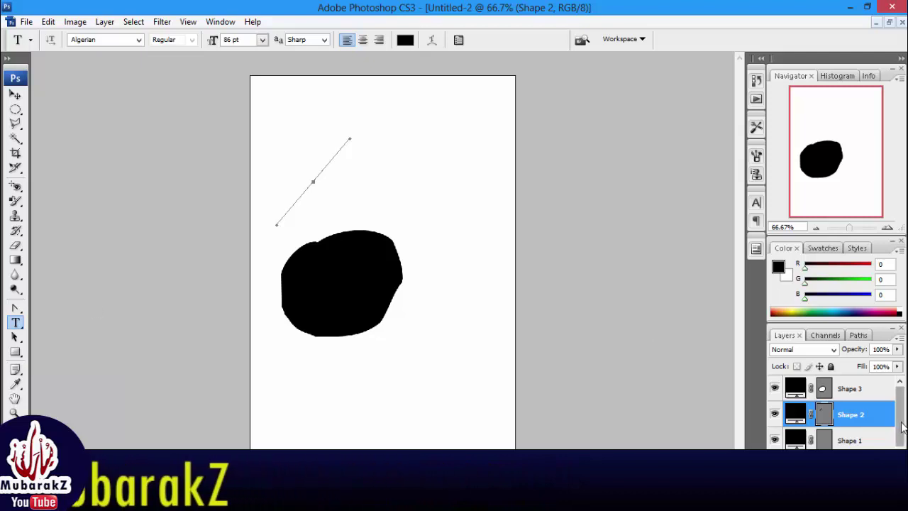
{"action": "left_click_drag", "start_coordinate": [902, 426], "coordinate": [902, 440]}
{"action": "left_click", "coordinate": [846, 457]}
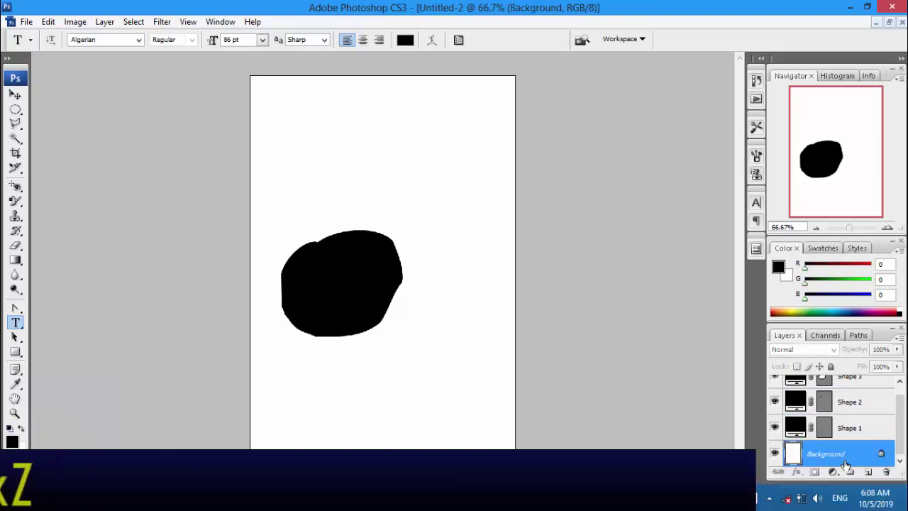
{"action": "left_click", "coordinate": [303, 133]}
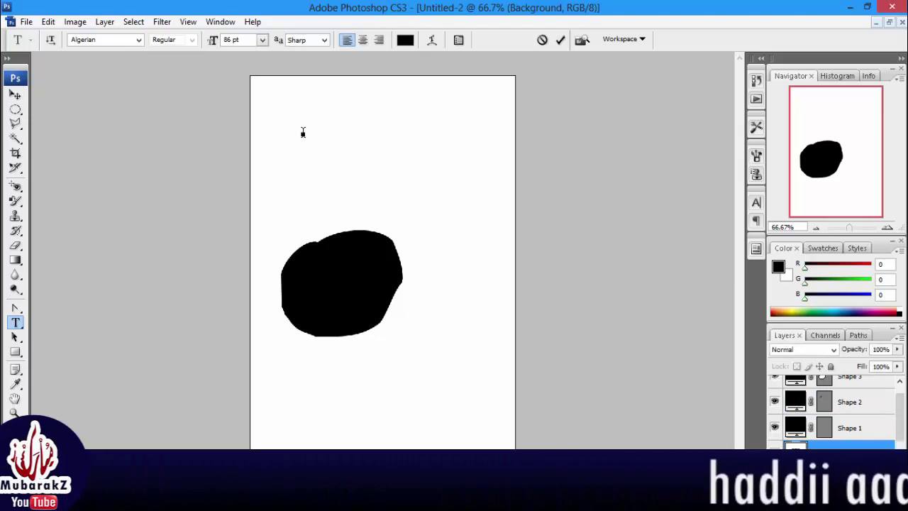
{"action": "type", "text": "TYPE"}
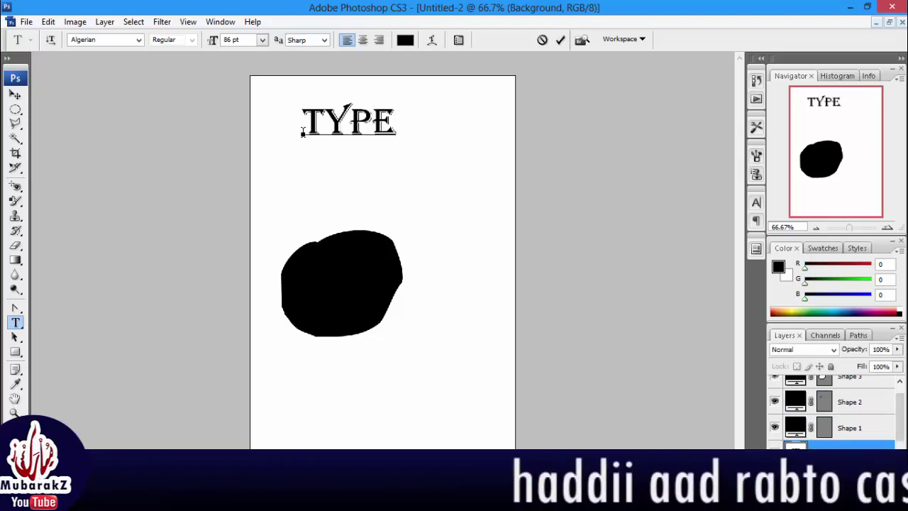
{"action": "type", "text": " TOOL"}
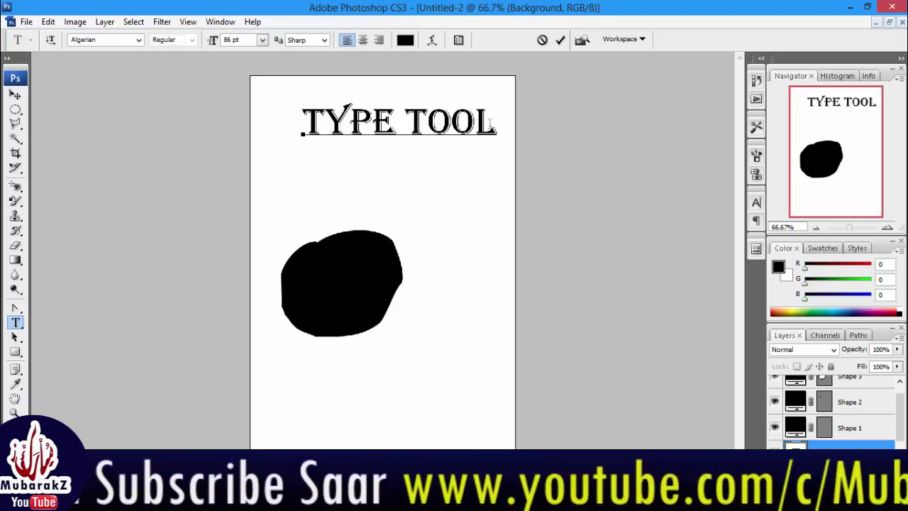
{"action": "left_click_drag", "start_coordinate": [496, 122], "coordinate": [303, 128]}
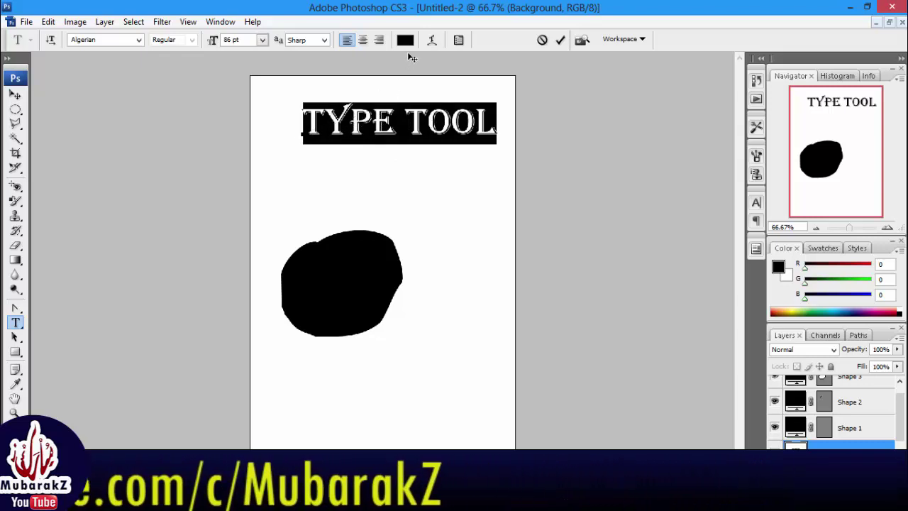
Step: Color the TYPE TOOL heading red (cd0707) and commit the text layer
{"action": "left_click", "coordinate": [405, 41]}
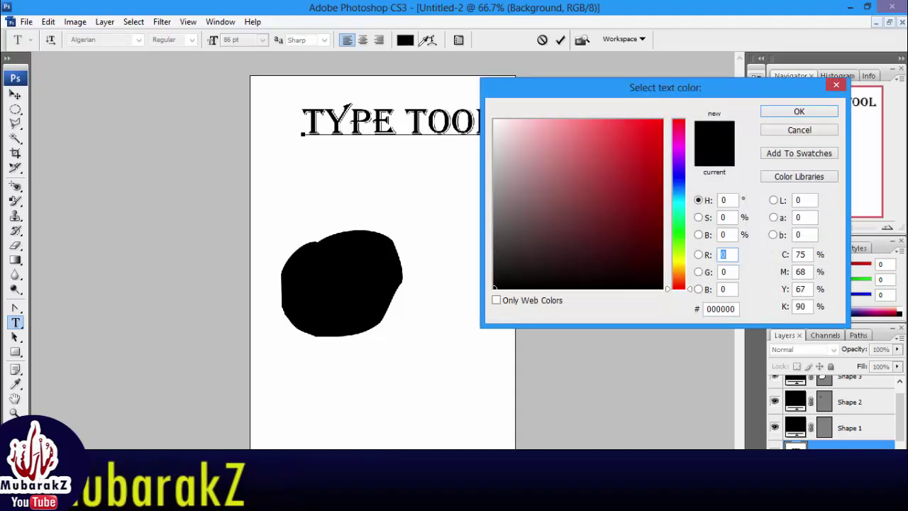
{"action": "left_click_drag", "start_coordinate": [656, 129], "coordinate": [657, 153]}
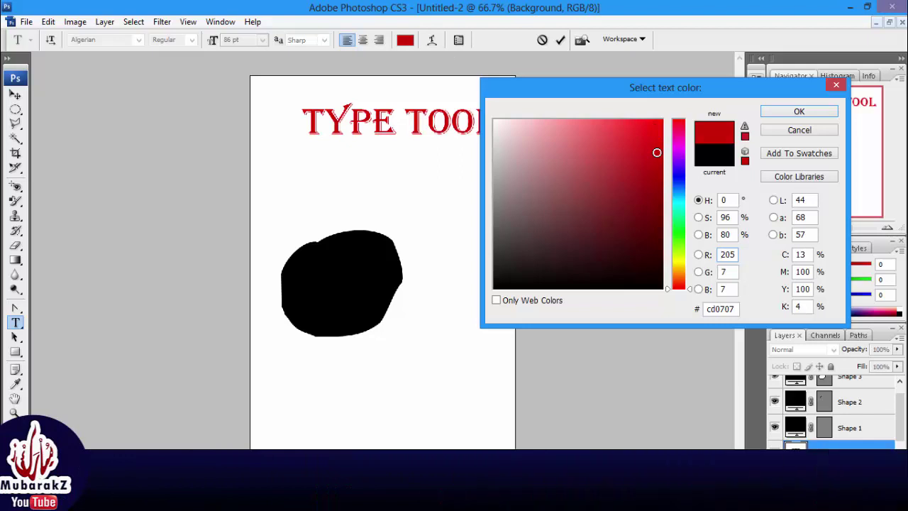
{"action": "left_click", "coordinate": [821, 116]}
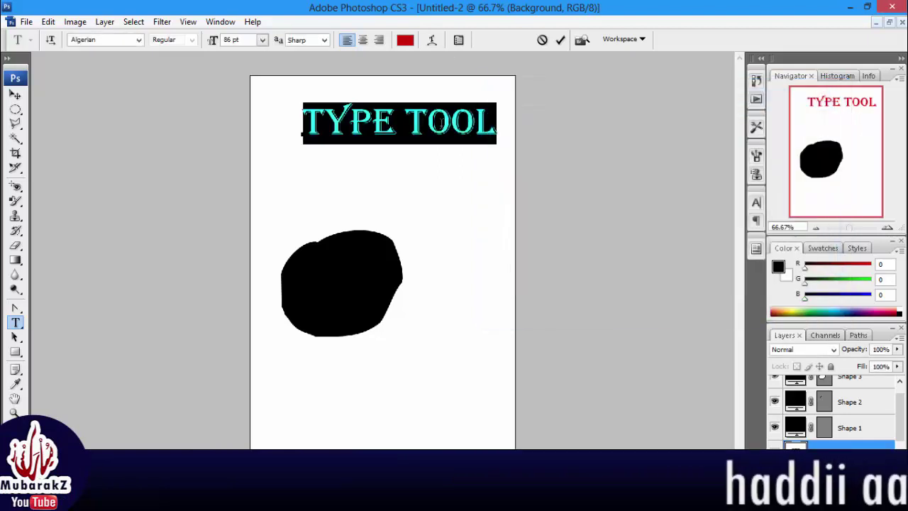
{"action": "left_click", "coordinate": [442, 125]}
{"action": "left_click", "coordinate": [560, 41]}
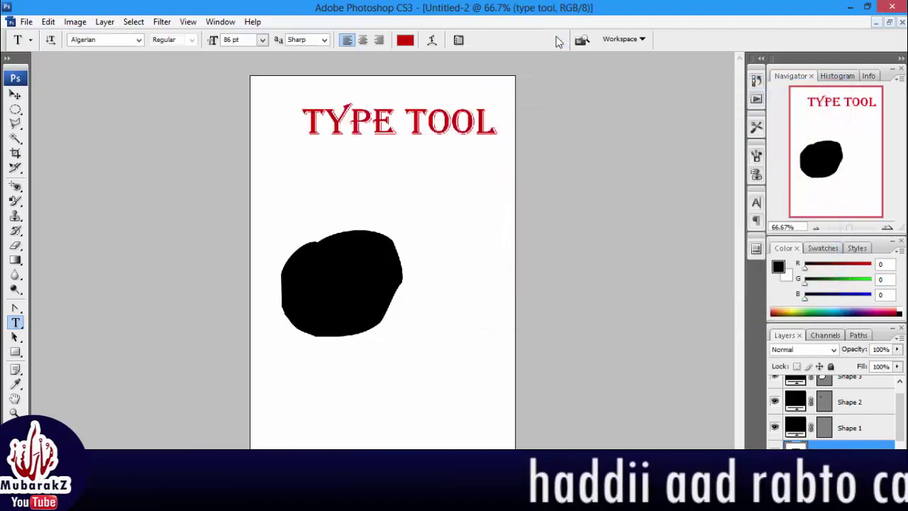
Step: Add vertical text 'TYPE TOL' down the left part of the page and commit it
{"action": "right_click", "coordinate": [17, 328]}
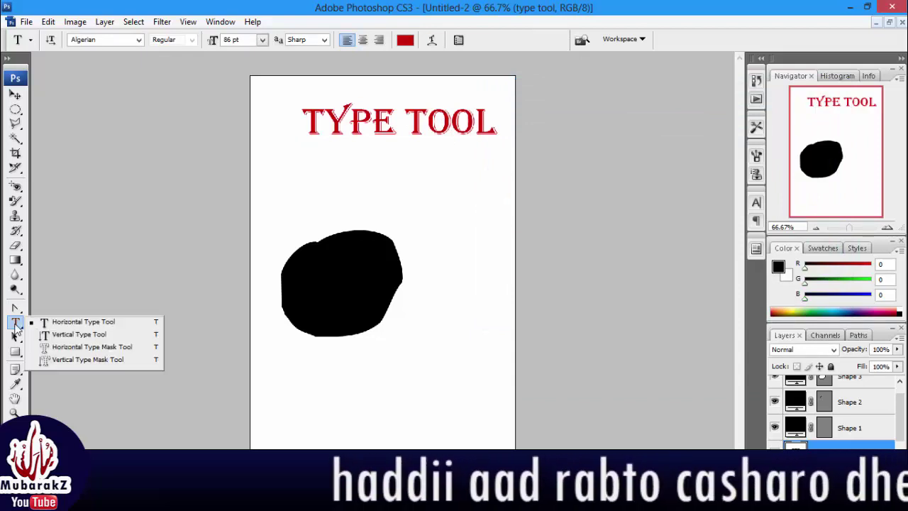
{"action": "left_click", "coordinate": [46, 334]}
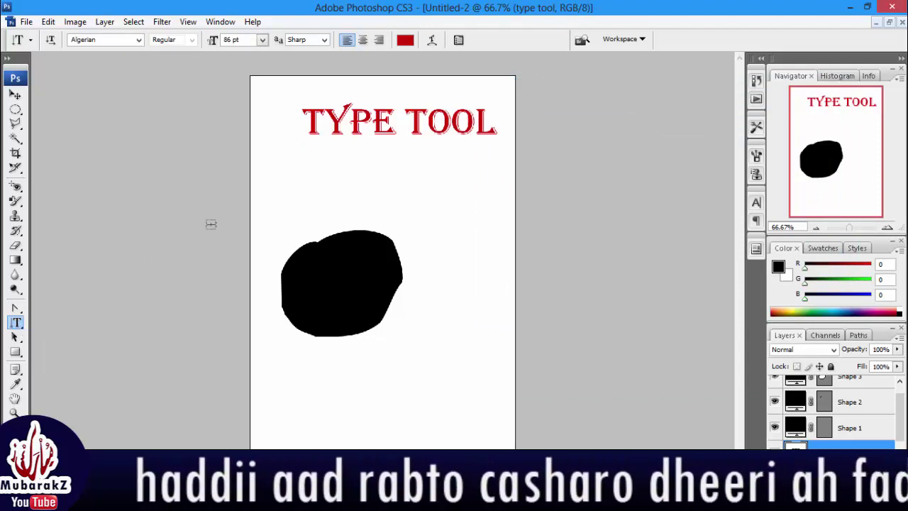
{"action": "left_click", "coordinate": [307, 179]}
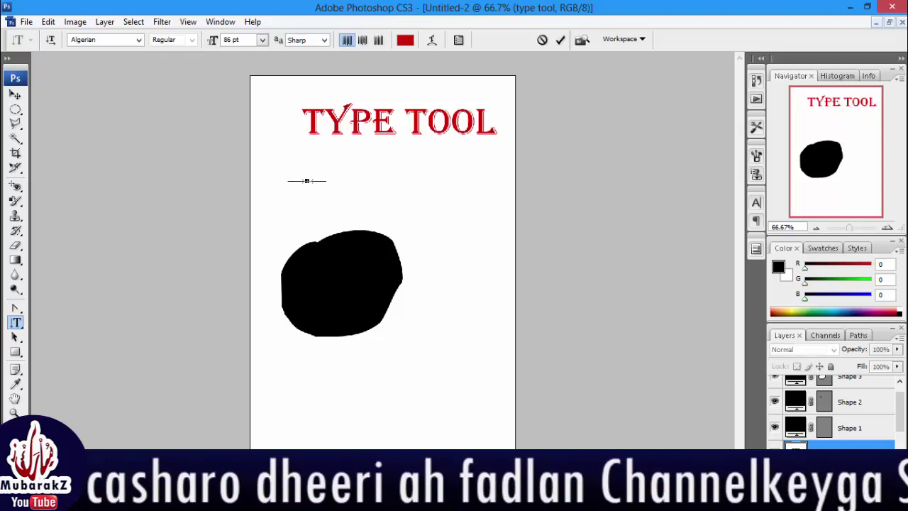
{"action": "type", "text": "$D"}
{"action": "key", "text": "BackSpace"}
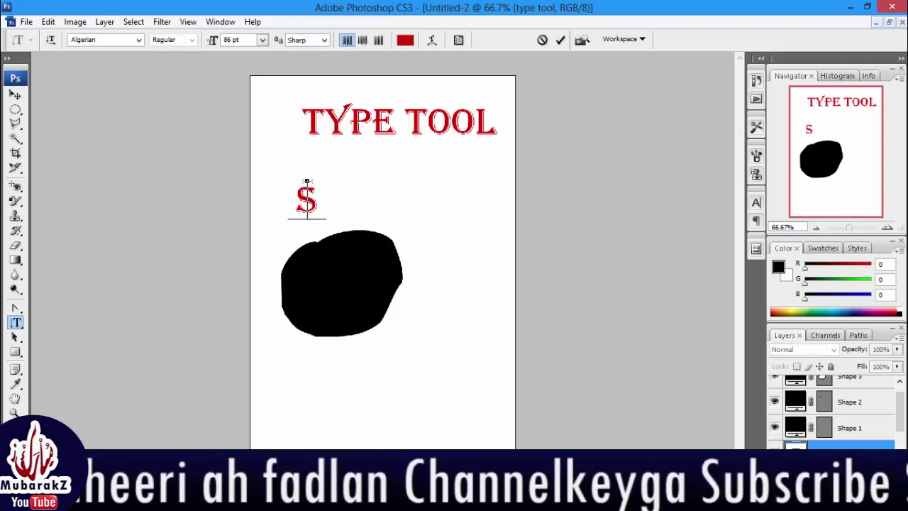
{"action": "key", "text": "BackSpace"}
{"action": "type", "text": "TY"}
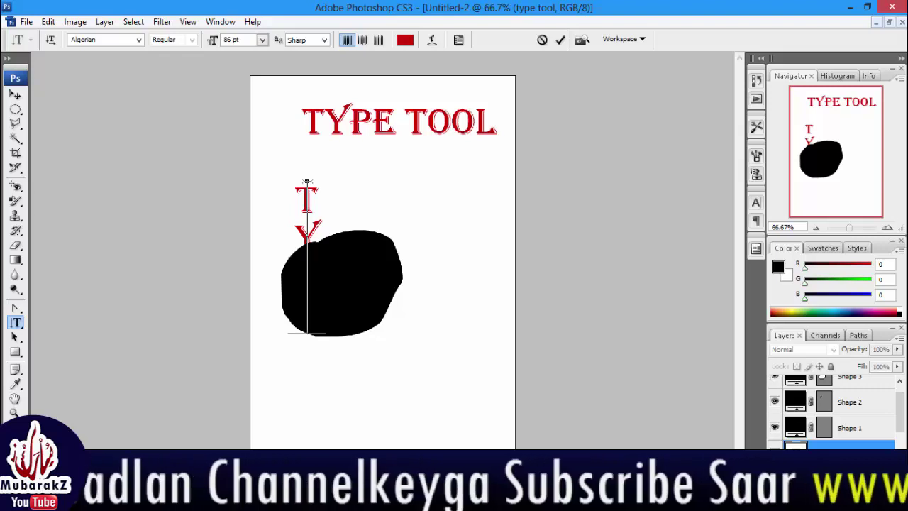
{"action": "type", "text": "PE TOL"}
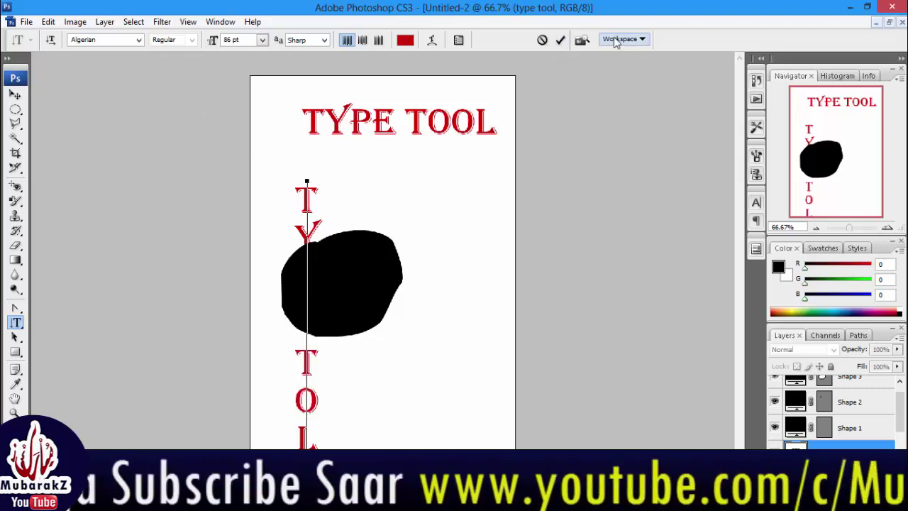
{"action": "left_click", "coordinate": [562, 40]}
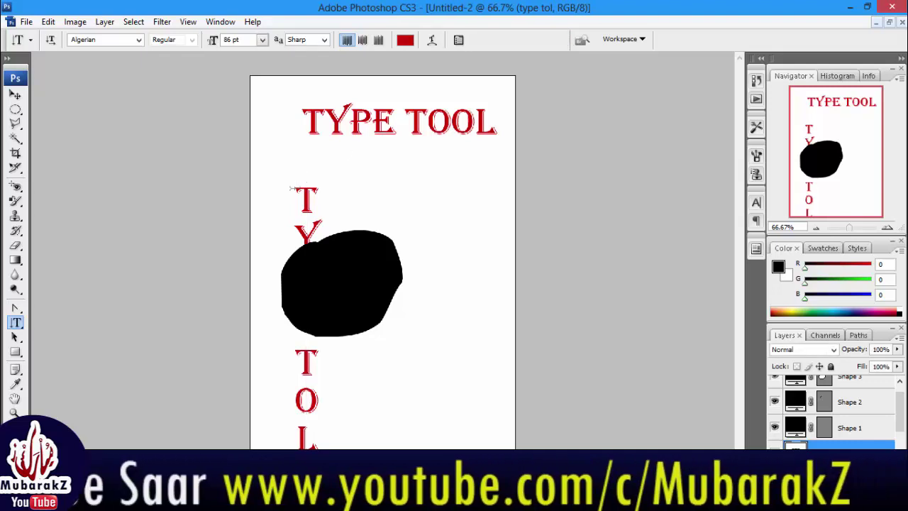
Step: Move the vertical TYPE TOL text to the page's right edge, then select the Background layer
{"action": "left_click", "coordinate": [15, 94]}
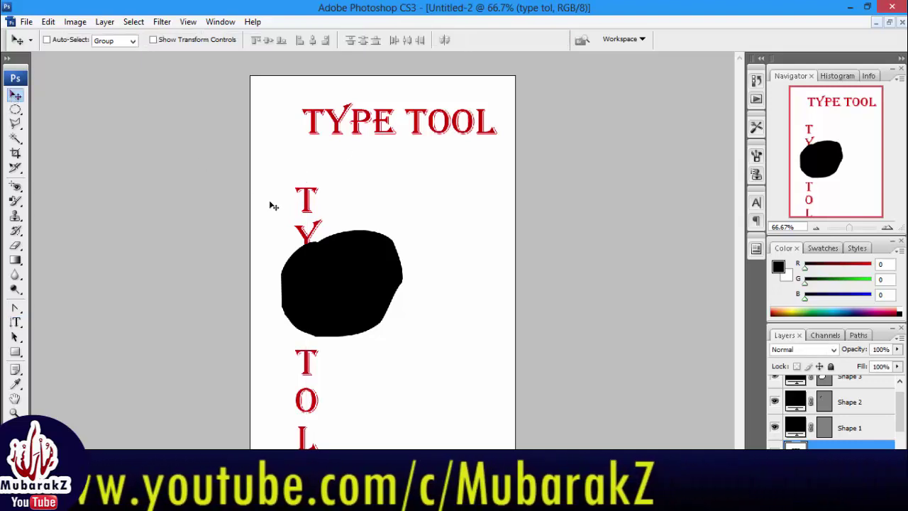
{"action": "mouse_move", "coordinate": [299, 204]}
{"action": "left_mouse_down"}
{"action": "mouse_move", "coordinate": [472, 166]}
{"action": "mouse_move", "coordinate": [461, 177]}
{"action": "left_mouse_up"}
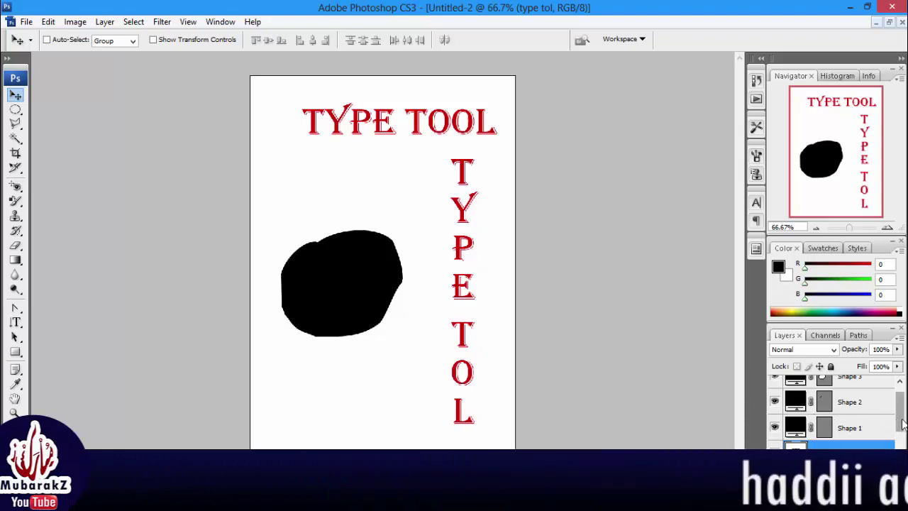
{"action": "scroll", "coordinate": [902, 423], "scroll_direction": "down", "scroll_amount": 1}
{"action": "scroll", "coordinate": [902, 424], "scroll_direction": "down", "scroll_amount": 1}
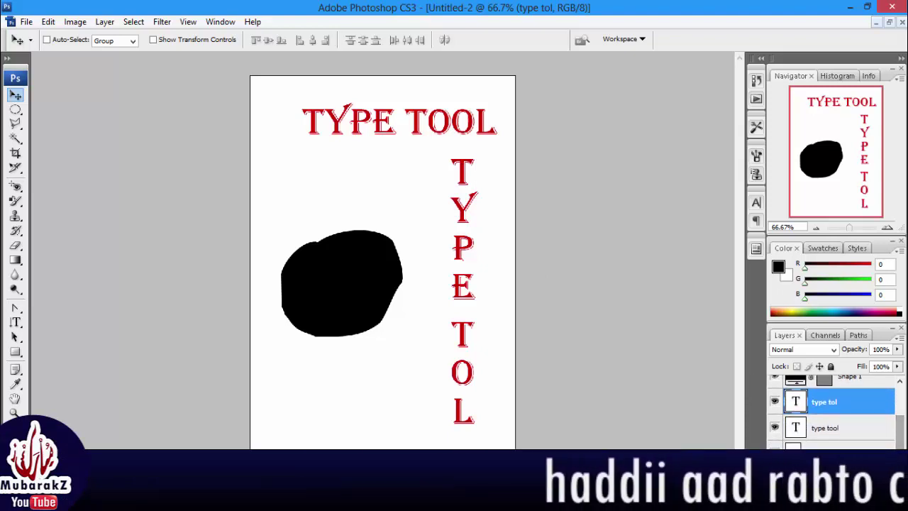
{"action": "left_click", "coordinate": [837, 447]}
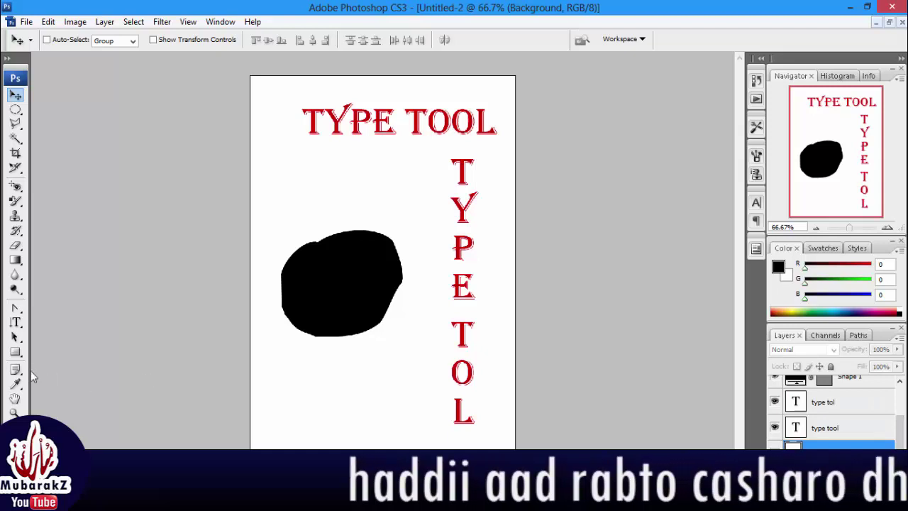
Step: Make a 'type tool' selection below the red heading with the Horizontal Type Mask Tool
{"action": "left_click", "coordinate": [15, 323]}
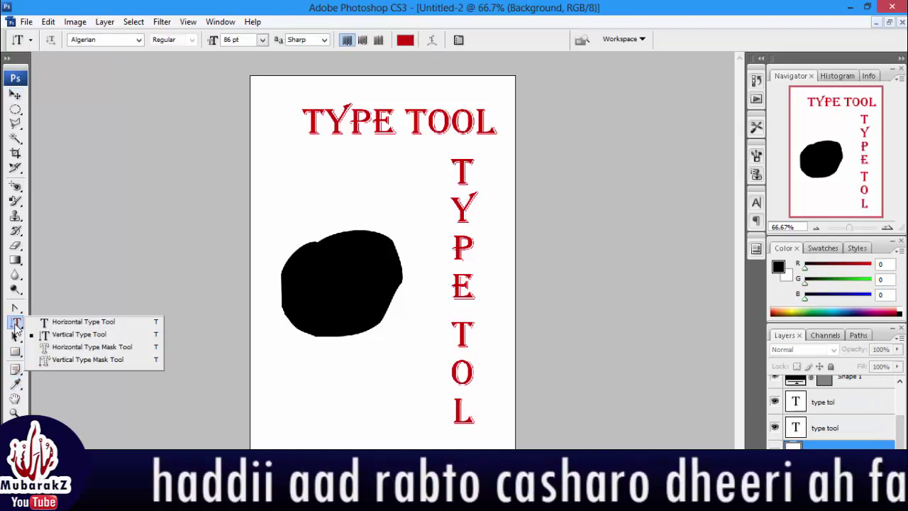
{"action": "left_click", "coordinate": [71, 347]}
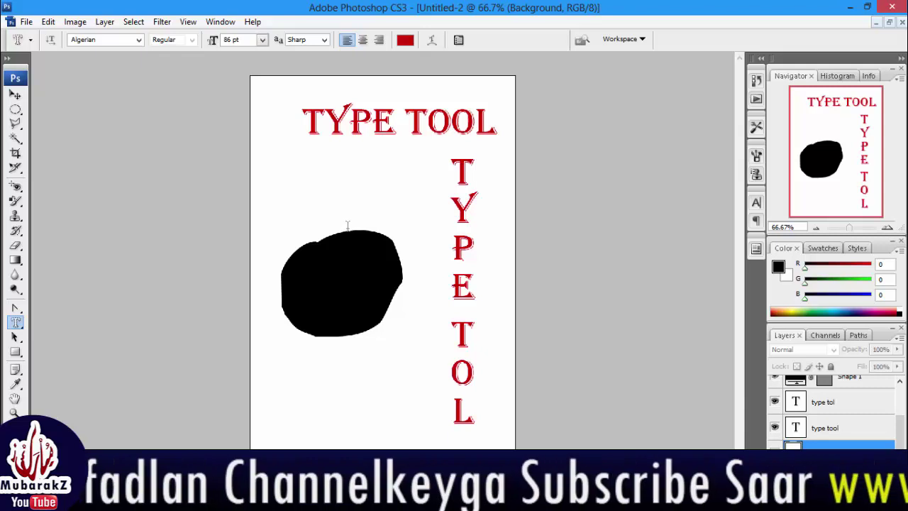
{"action": "left_click", "coordinate": [291, 176]}
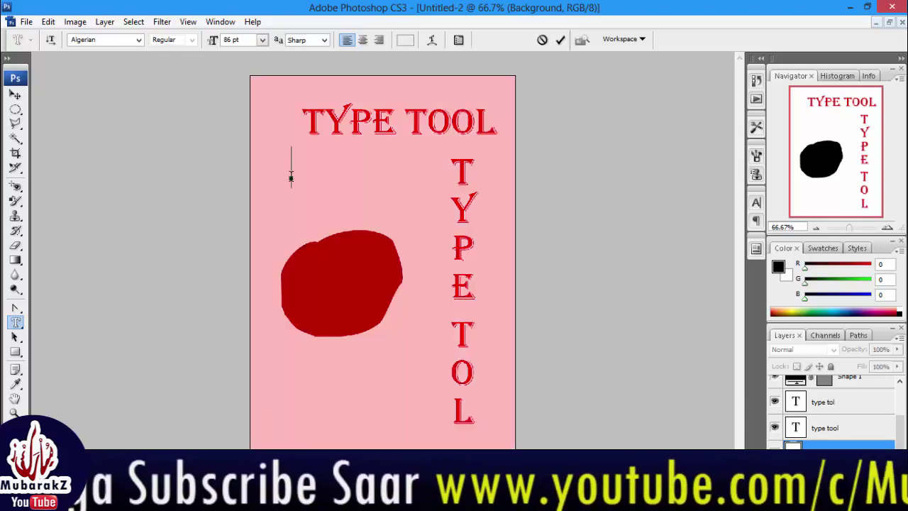
{"action": "type", "text": "ty"}
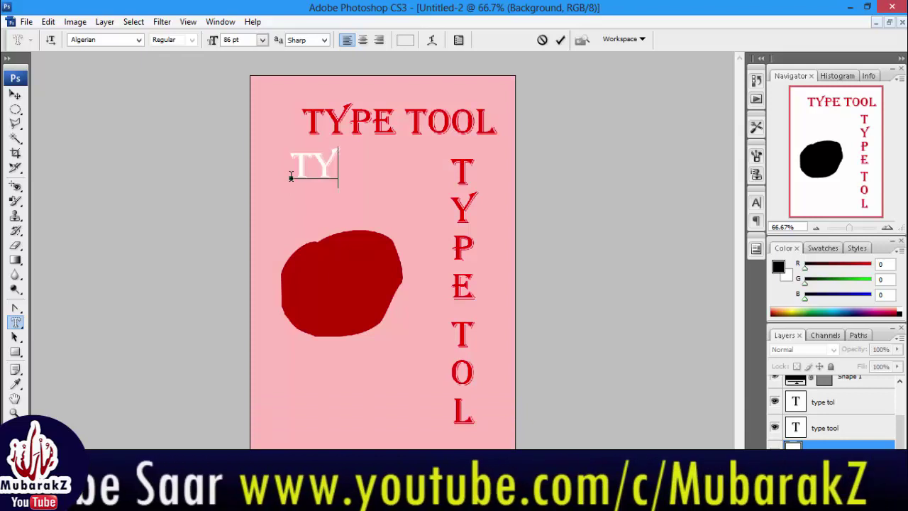
{"action": "type", "text": "pe tool"}
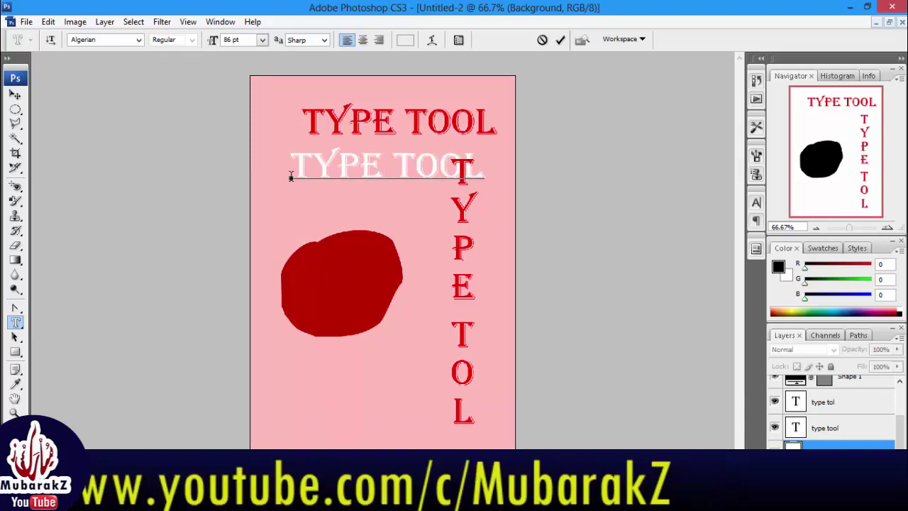
{"action": "left_click", "coordinate": [15, 94]}
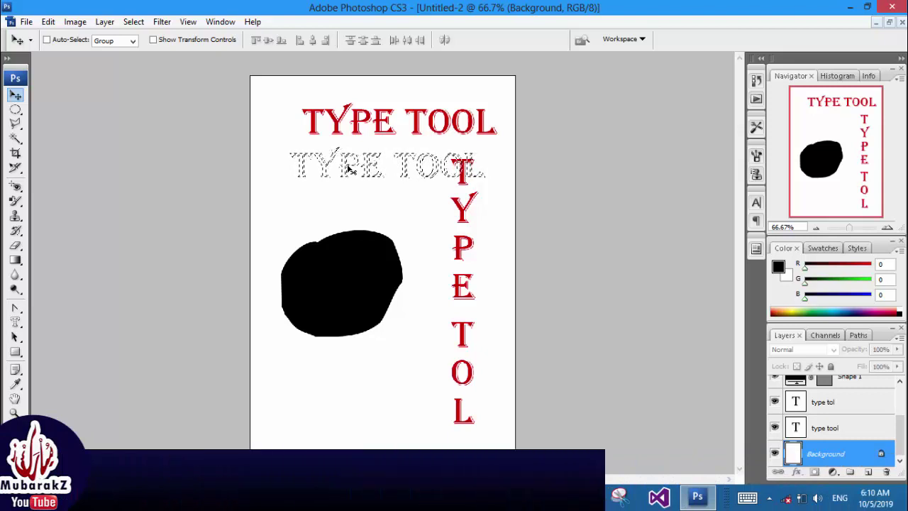
Step: Shift the TYPE TOOL selection down-left and start converting the Background into a layer
{"action": "mouse_move", "coordinate": [347, 168]}
{"action": "left_mouse_down"}
{"action": "mouse_move", "coordinate": [332, 211]}
{"action": "mouse_move", "coordinate": [338, 173]}
{"action": "left_mouse_up"}
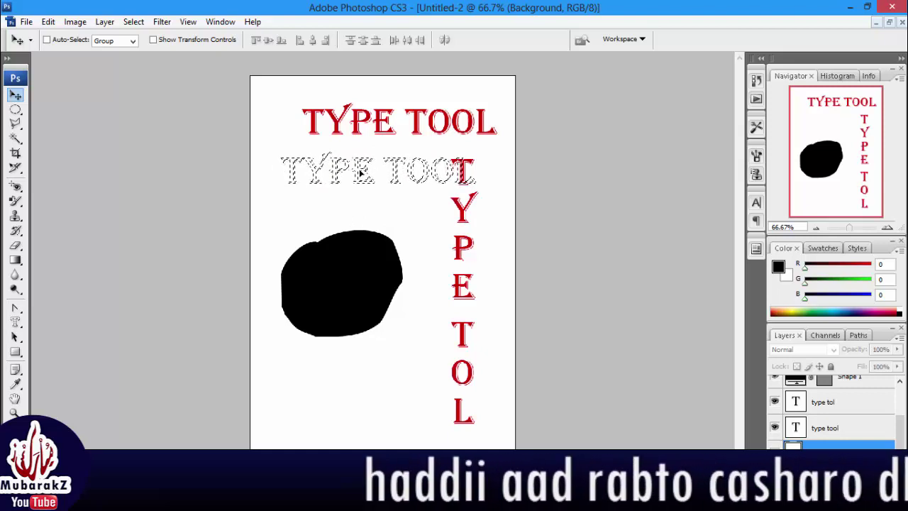
{"action": "mouse_move", "coordinate": [362, 172]}
{"action": "left_mouse_down"}
{"action": "mouse_move", "coordinate": [308, 182]}
{"action": "mouse_move", "coordinate": [350, 180]}
{"action": "left_mouse_up"}
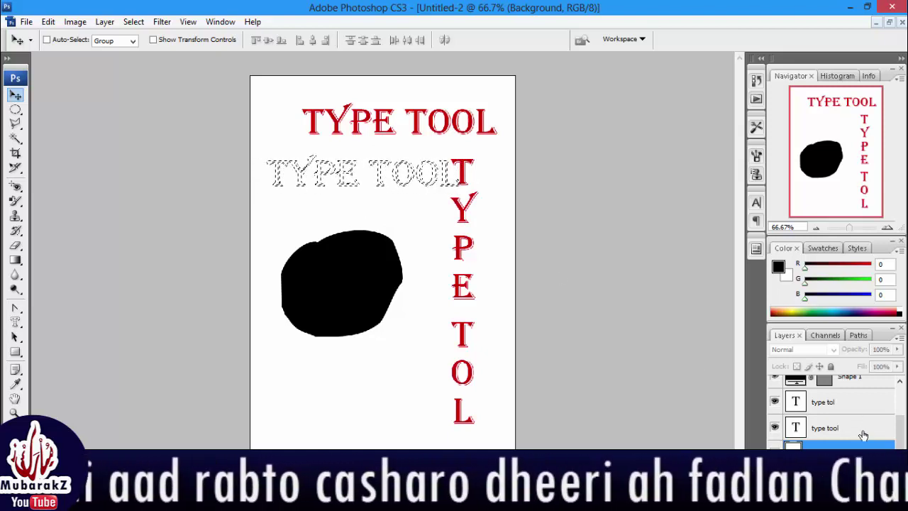
{"action": "double_click", "coordinate": [837, 452]}
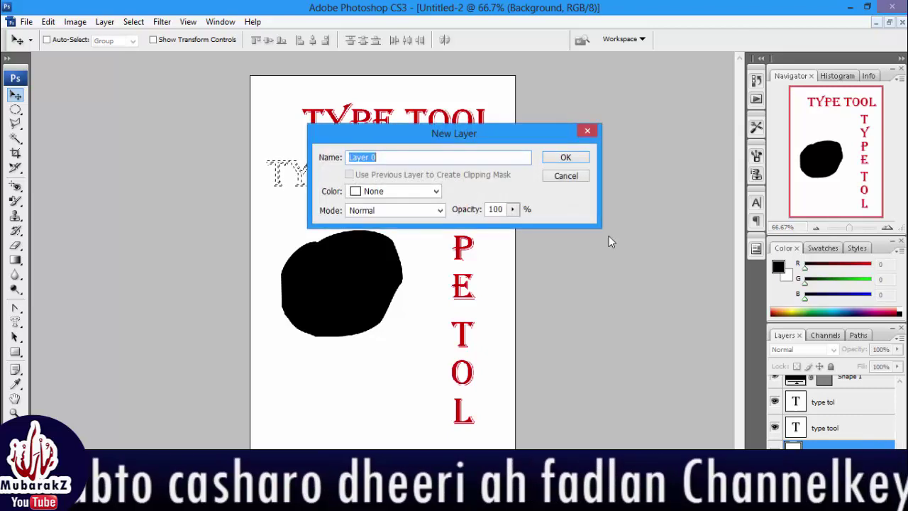
Step: Accept Layer 0 and drag the text-shaped piece down to just above the black blob
{"action": "left_click", "coordinate": [567, 157]}
{"action": "left_click_drag", "start_coordinate": [300, 183], "coordinate": [304, 233]}
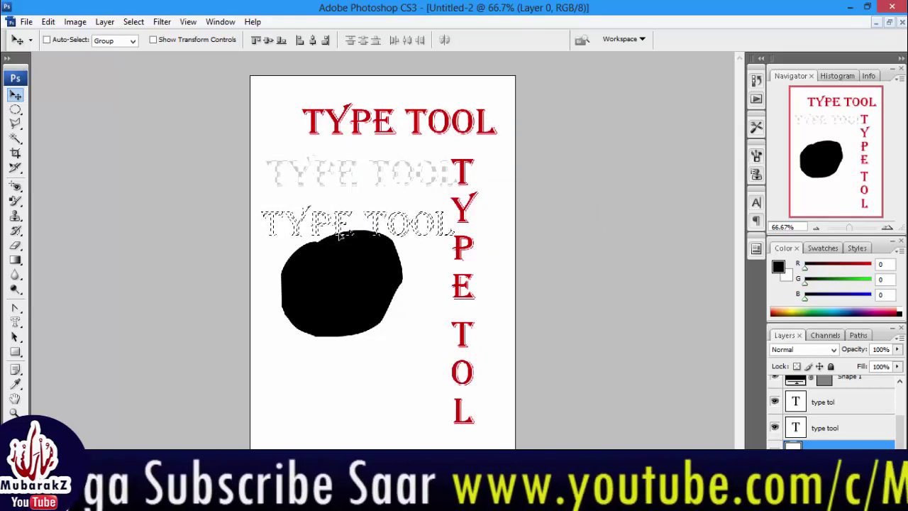
{"action": "mouse_move", "coordinate": [344, 226]}
{"action": "left_mouse_down"}
{"action": "mouse_move", "coordinate": [334, 217]}
{"action": "mouse_move", "coordinate": [350, 215]}
{"action": "left_mouse_up"}
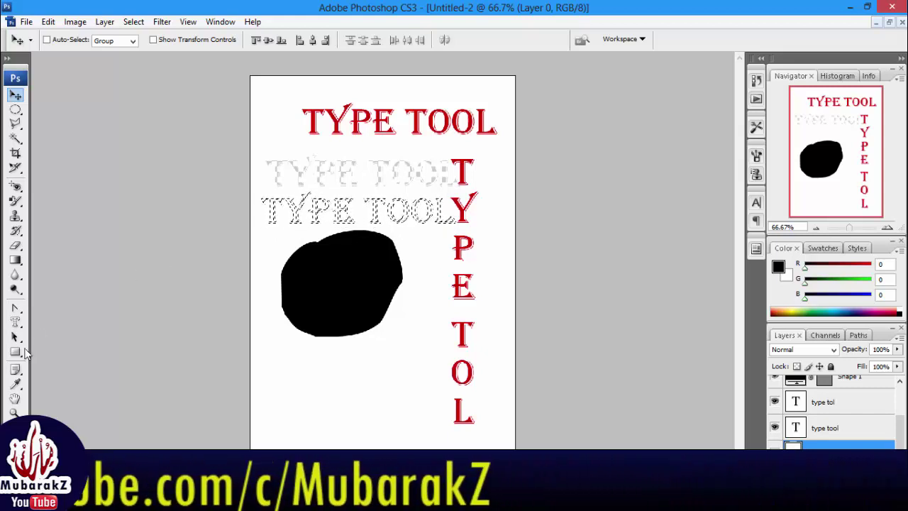
Step: Fill the outlined TYPE TOOL lettering solid black with the Paint Bucket
{"action": "left_click", "coordinate": [17, 261]}
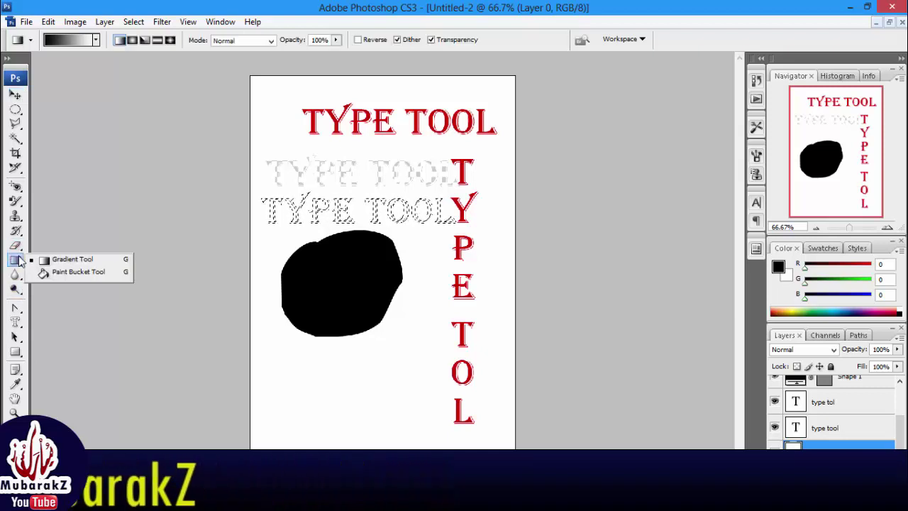
{"action": "left_click", "coordinate": [68, 272]}
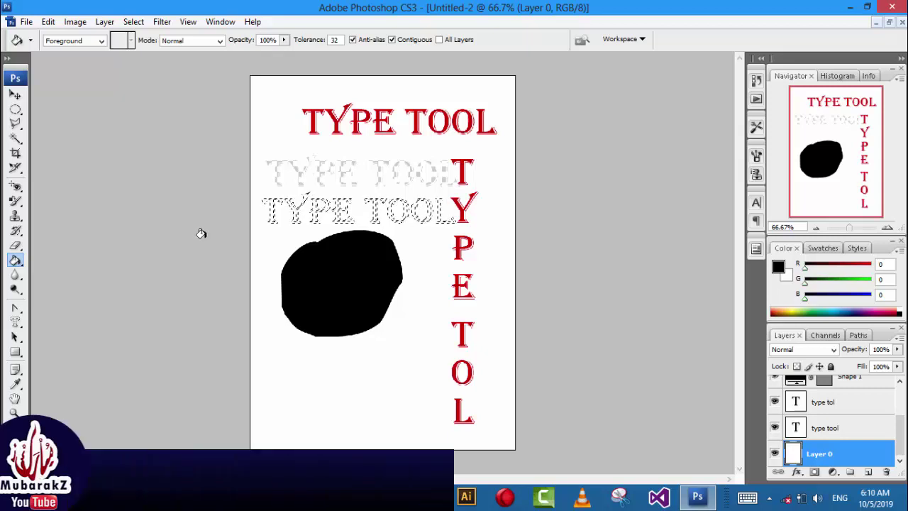
{"action": "left_click", "coordinate": [265, 204]}
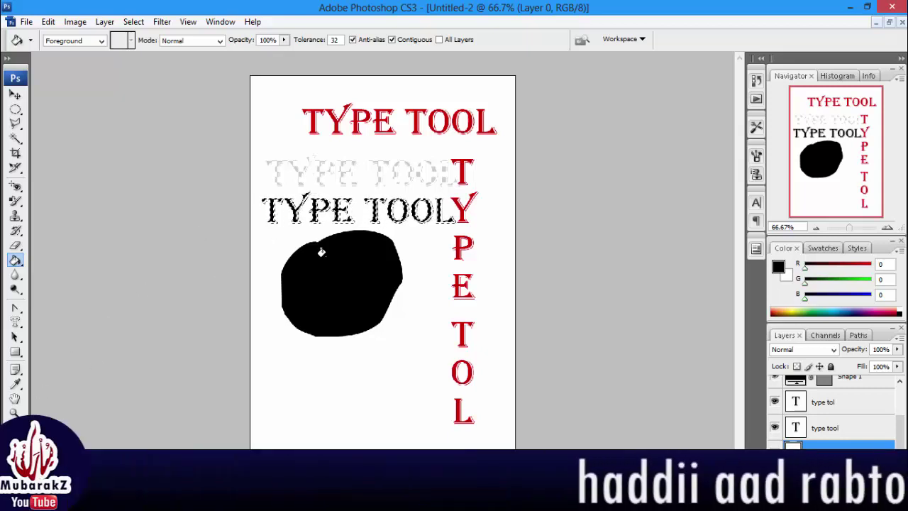
{"action": "left_click", "coordinate": [16, 98]}
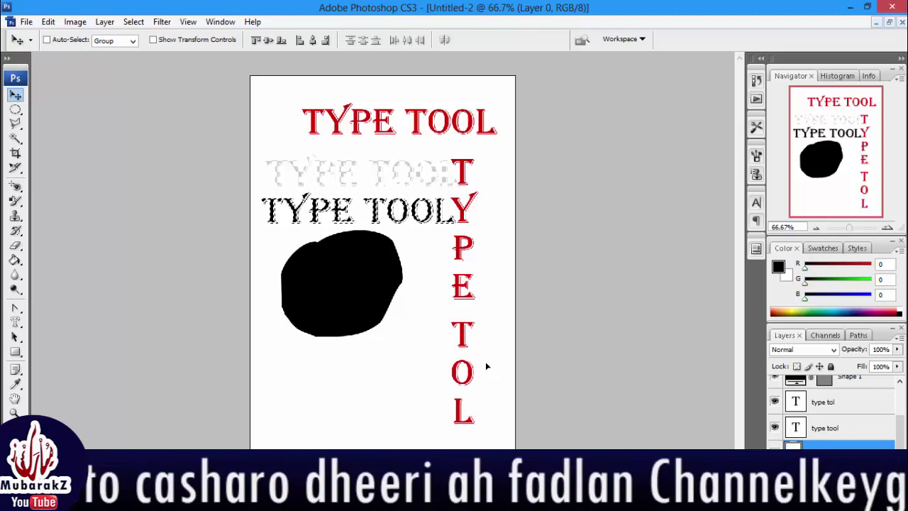
Step: Drag Layer 0 down-left with the Move tool and back to its original position
{"action": "left_click", "coordinate": [16, 123]}
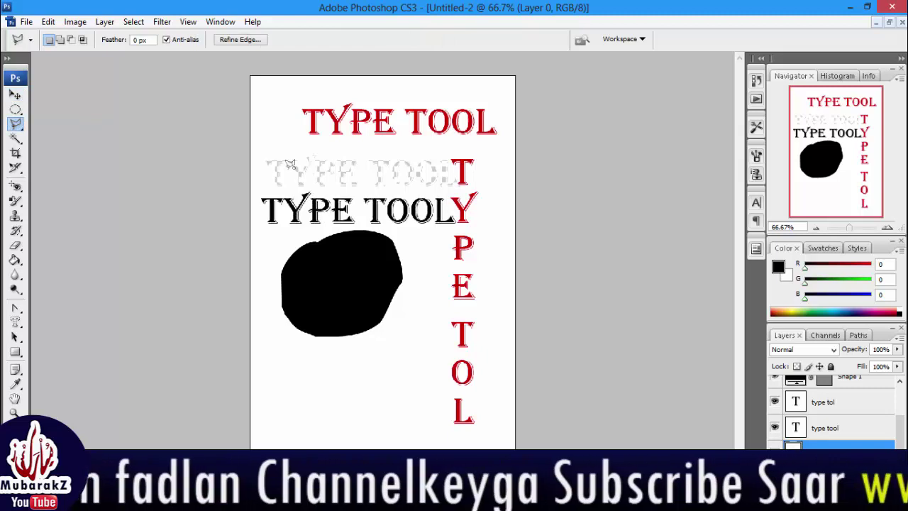
{"action": "left_click", "coordinate": [15, 94]}
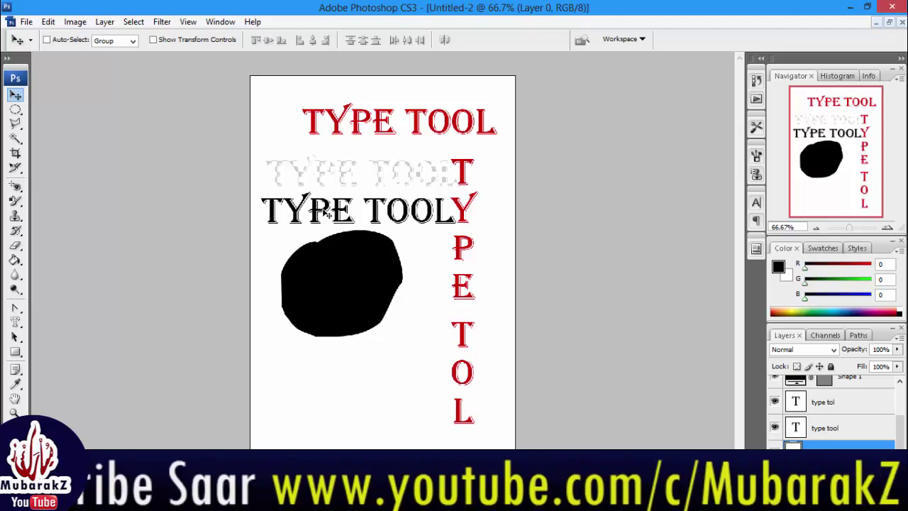
{"action": "left_click_drag", "start_coordinate": [343, 213], "coordinate": [335, 223]}
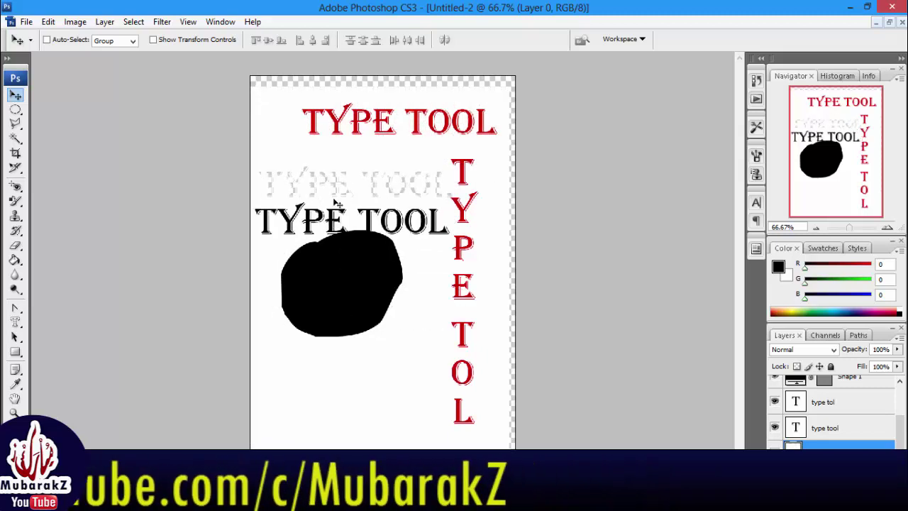
{"action": "left_click_drag", "start_coordinate": [334, 221], "coordinate": [342, 211]}
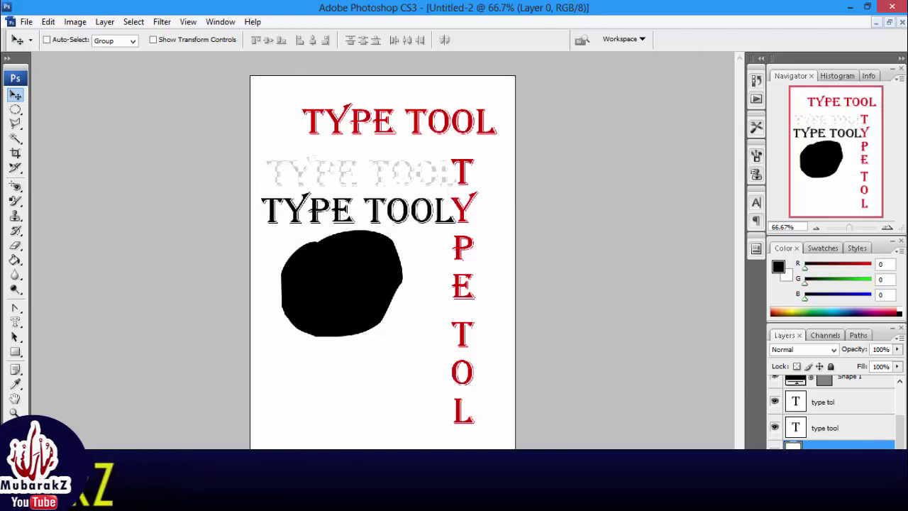
Step: Lock Layer 0 completely and dismiss the 'layer is locked' error
{"action": "left_click", "coordinate": [832, 365]}
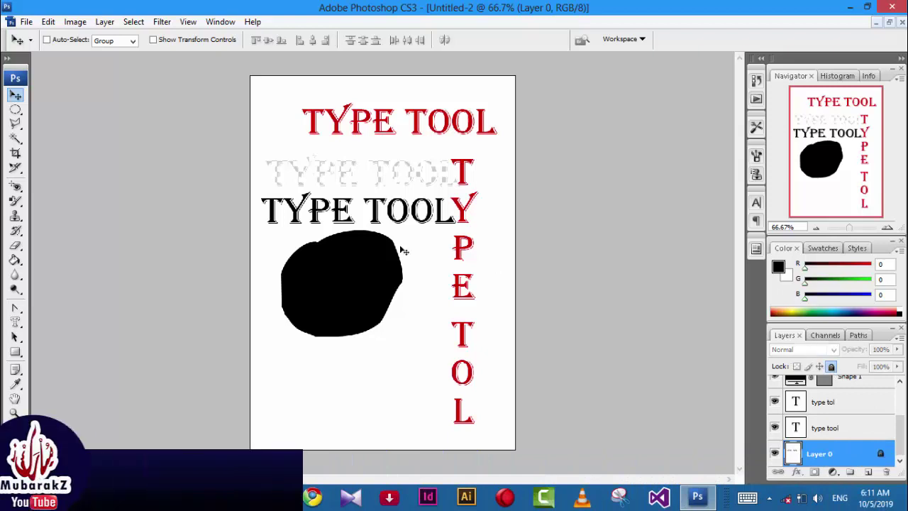
{"action": "left_click", "coordinate": [315, 251]}
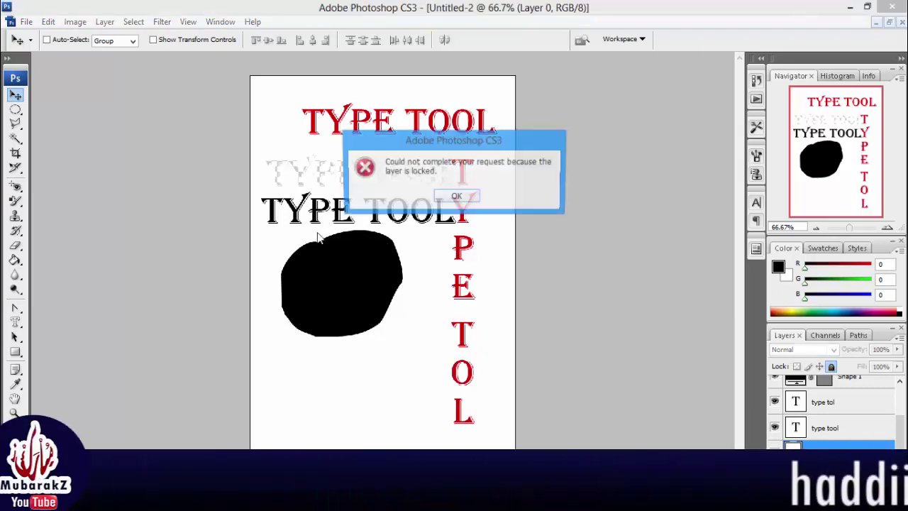
{"action": "left_click", "coordinate": [447, 201]}
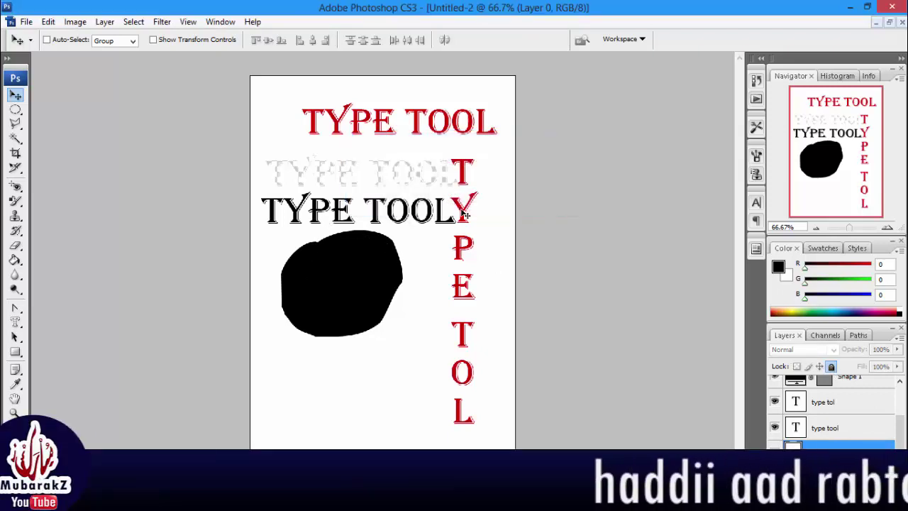
{"action": "left_click", "coordinate": [464, 255]}
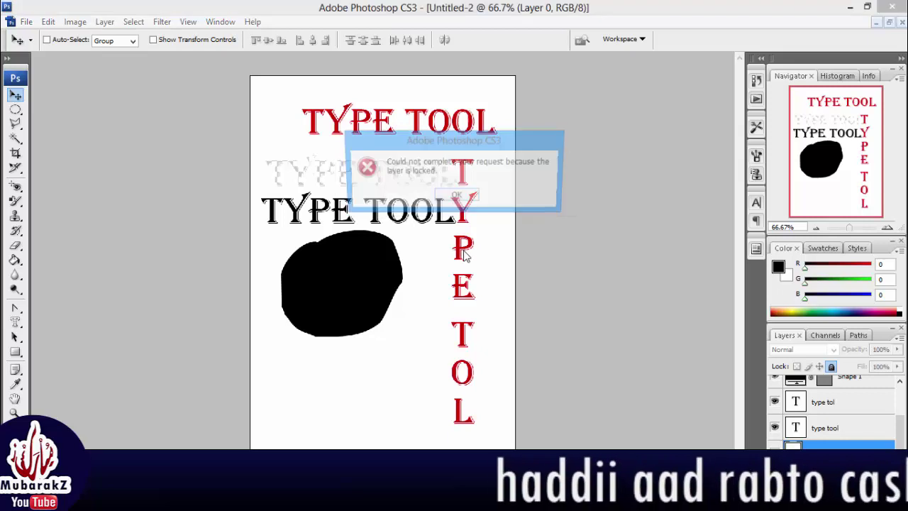
{"action": "left_click", "coordinate": [460, 197]}
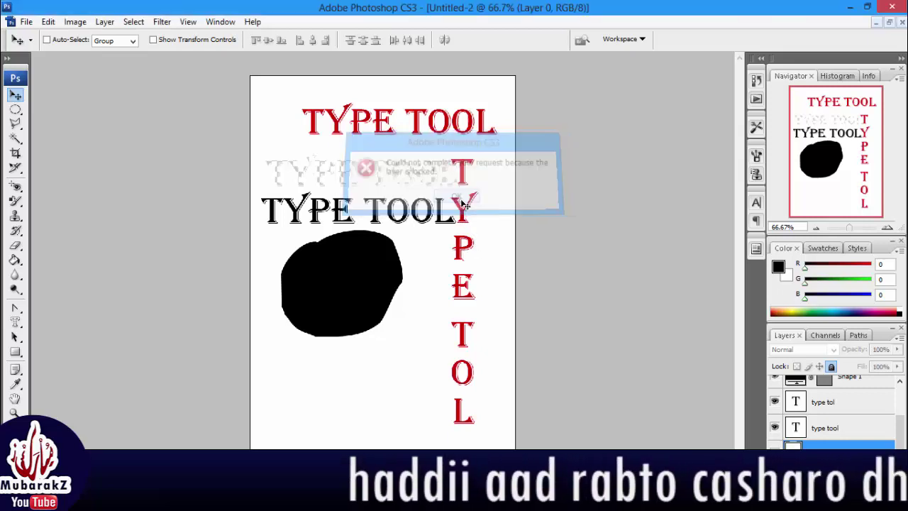
Step: Move the horizontal red TYPE TOOL text higher and more centred, with transform controls shown
{"action": "left_click", "coordinate": [824, 429]}
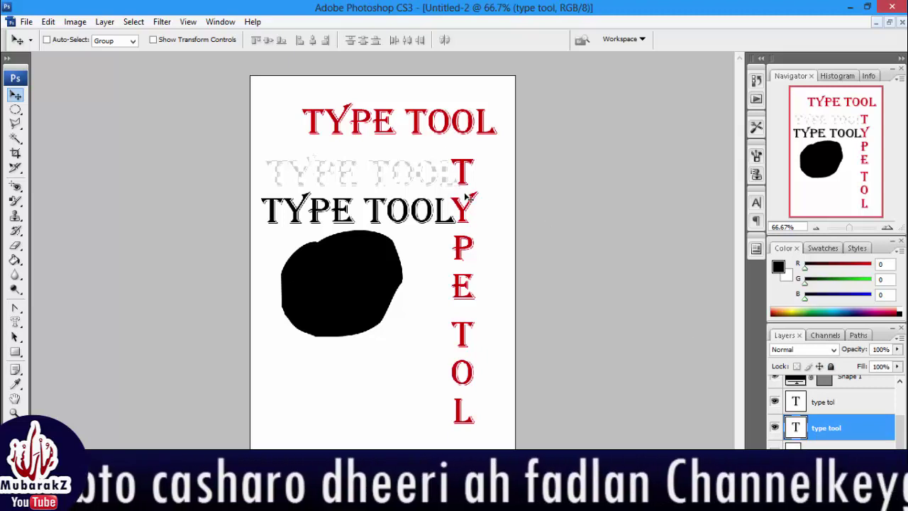
{"action": "left_click_drag", "start_coordinate": [466, 196], "coordinate": [446, 193]}
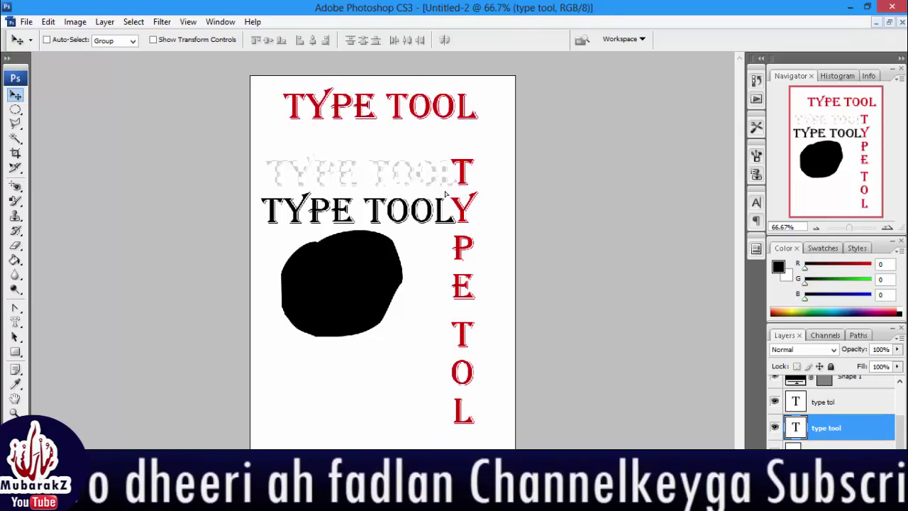
{"action": "left_click", "coordinate": [153, 40]}
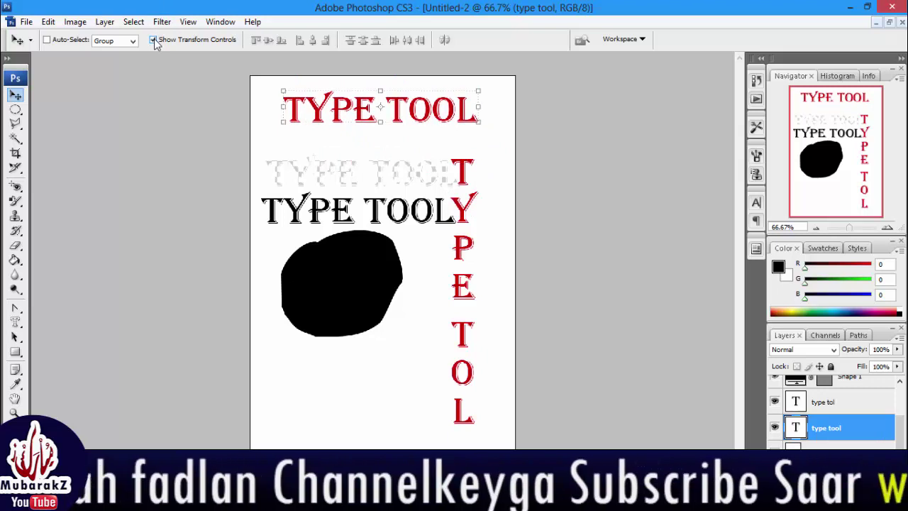
{"action": "mouse_move", "coordinate": [438, 115]}
{"action": "left_mouse_down"}
{"action": "mouse_move", "coordinate": [445, 111]}
{"action": "mouse_move", "coordinate": [436, 109]}
{"action": "left_mouse_up"}
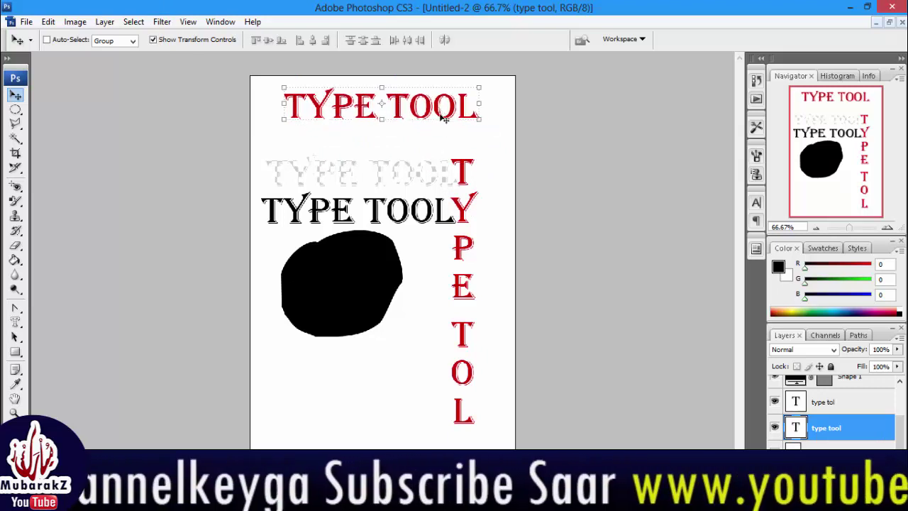
Step: Shift the vertical red text right, clear of the black lettering, then reselect Layer 0
{"action": "left_click", "coordinate": [821, 402]}
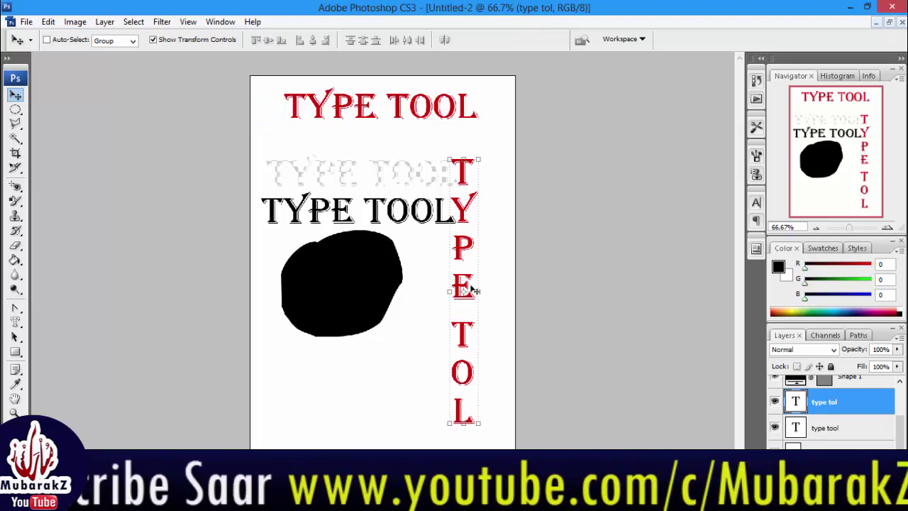
{"action": "left_click_drag", "start_coordinate": [471, 334], "coordinate": [487, 319]}
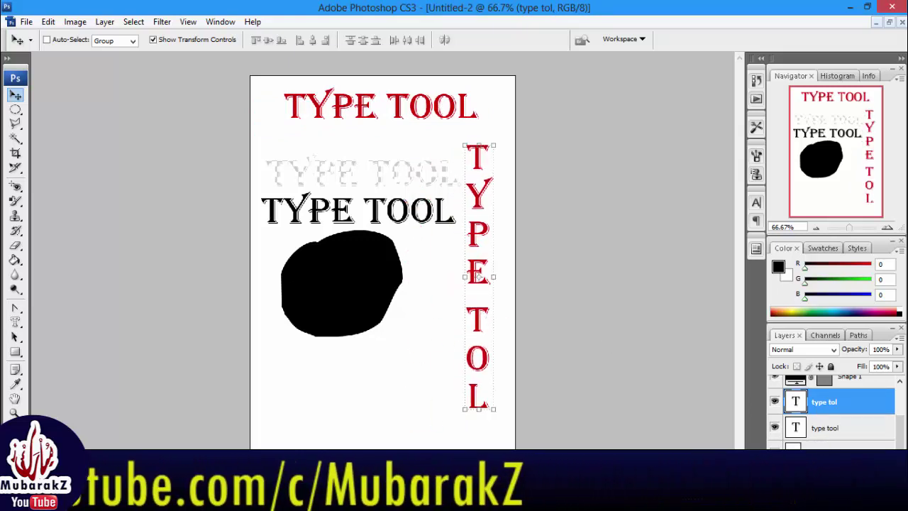
{"action": "left_click", "coordinate": [838, 446]}
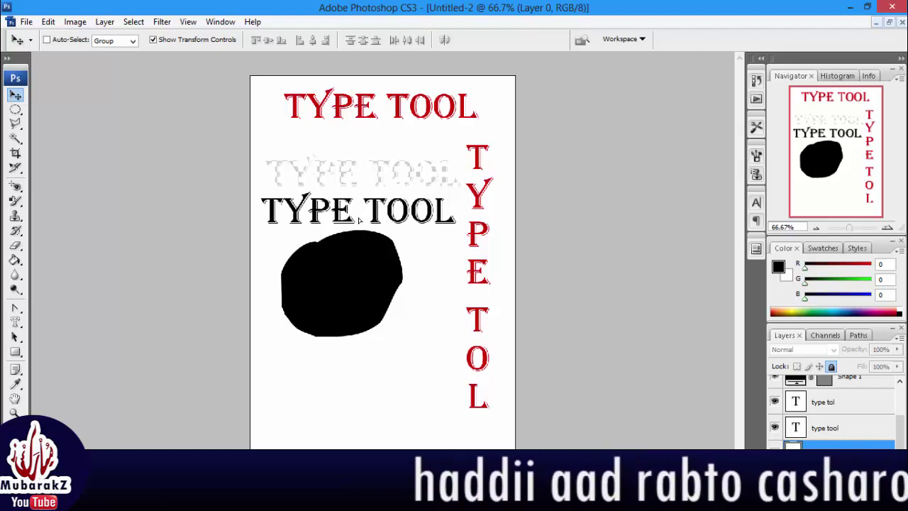
{"action": "left_click", "coordinate": [359, 221]}
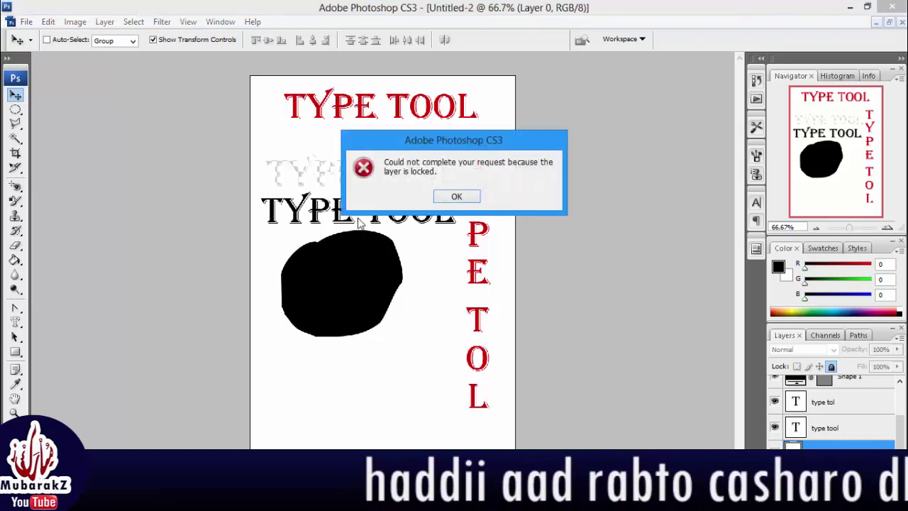
{"action": "left_click", "coordinate": [457, 197]}
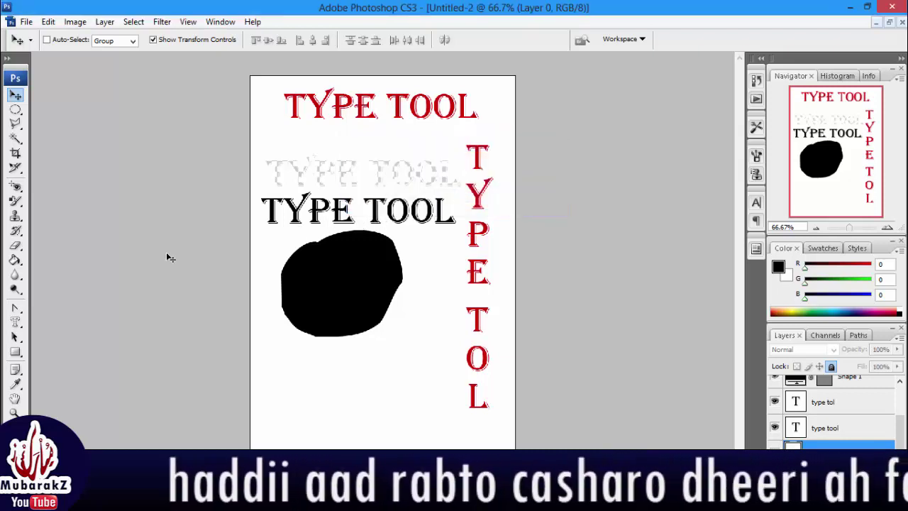
{"action": "left_click", "coordinate": [16, 323]}
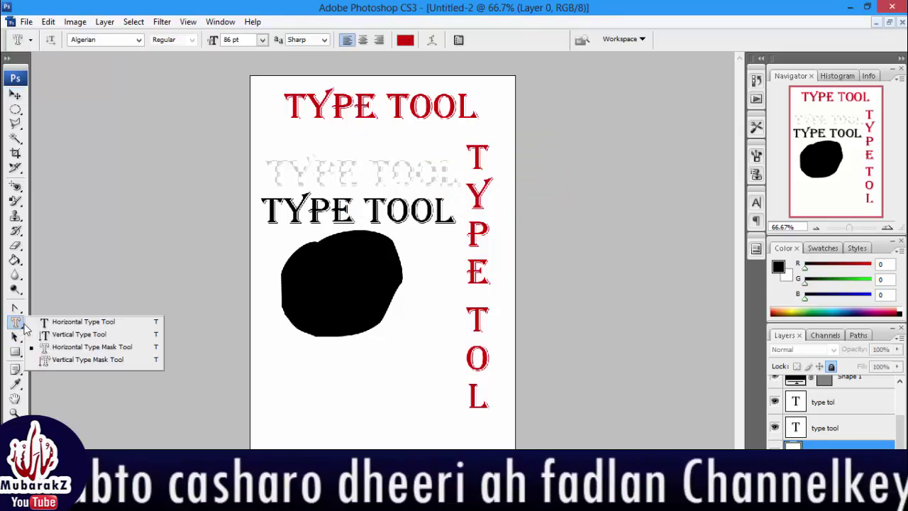
{"action": "left_click", "coordinate": [44, 323]}
{"action": "left_click", "coordinate": [16, 323]}
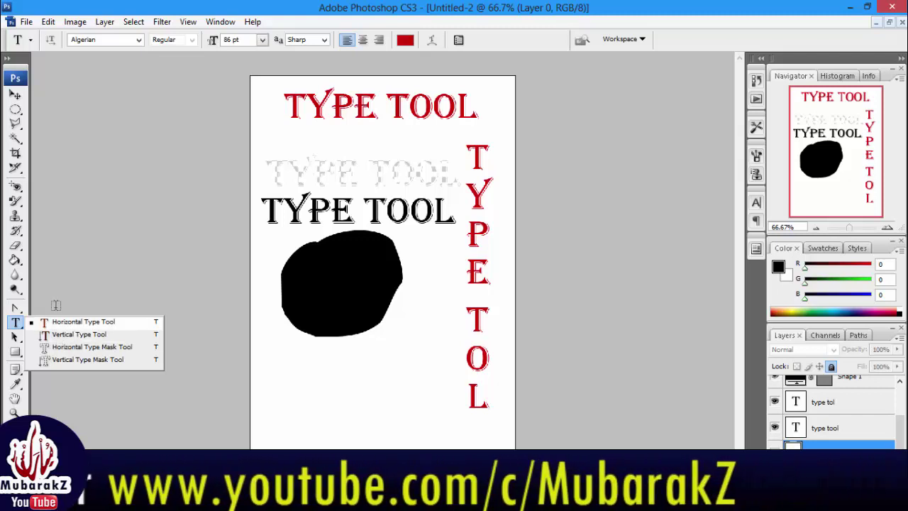
{"action": "left_click", "coordinate": [15, 96]}
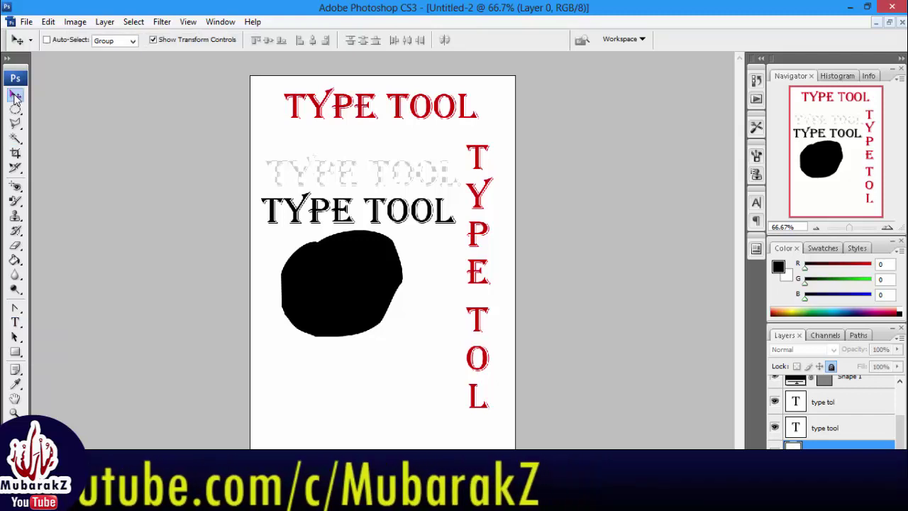